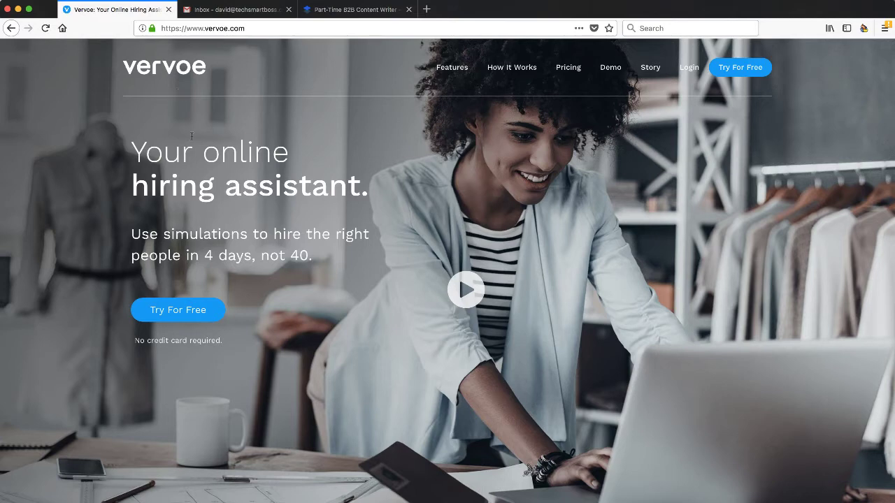
Step: Read Vervoe's How It Works page down to step 4, 'Only meet the very best', and the Try For Free offer
{"action": "left_click", "coordinate": [511, 69]}
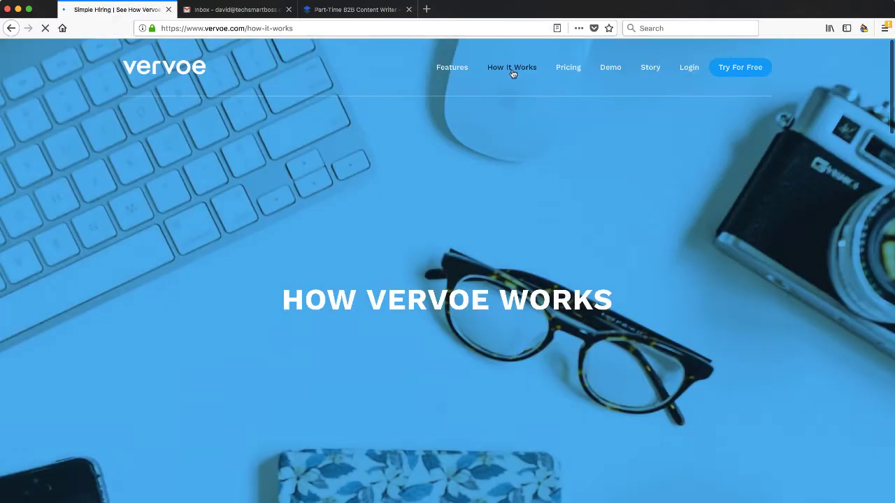
{"action": "scroll", "coordinate": [534, 210], "scroll_direction": "down", "scroll_amount": 3}
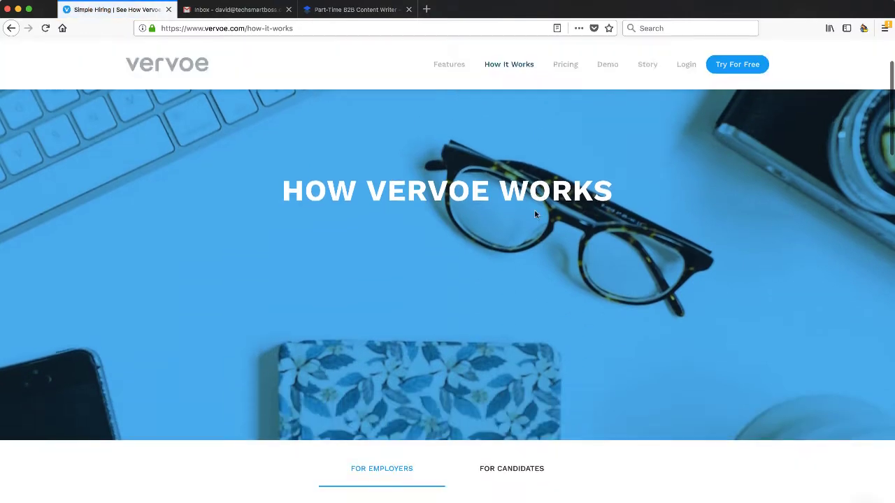
{"action": "scroll", "coordinate": [563, 349], "scroll_direction": "down", "scroll_amount": 5}
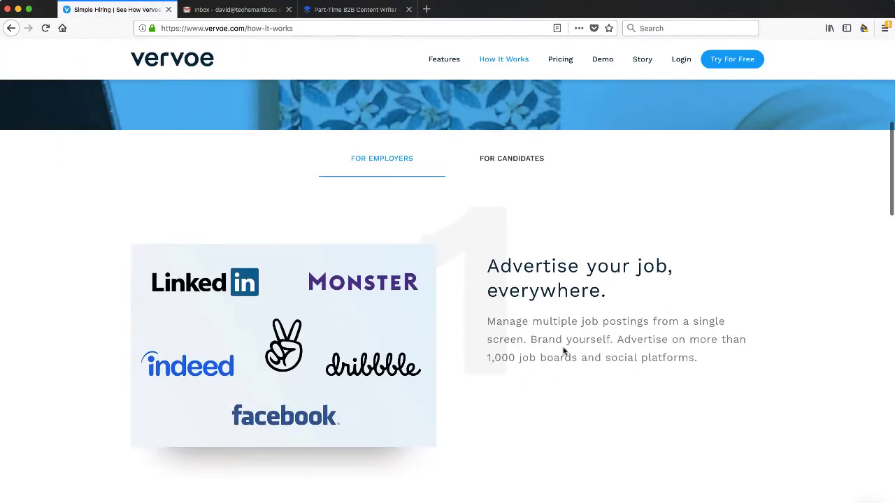
{"action": "scroll", "coordinate": [563, 351], "scroll_direction": "down", "scroll_amount": 2}
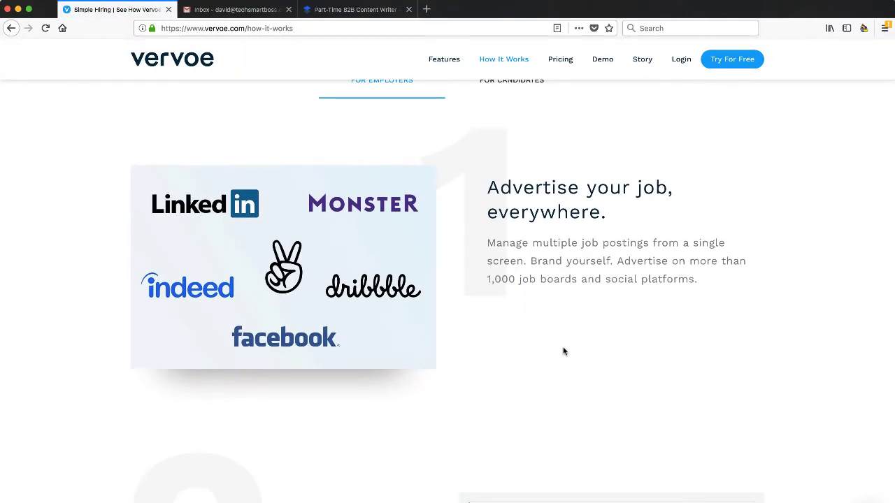
{"action": "scroll", "coordinate": [563, 352], "scroll_direction": "down", "scroll_amount": 4}
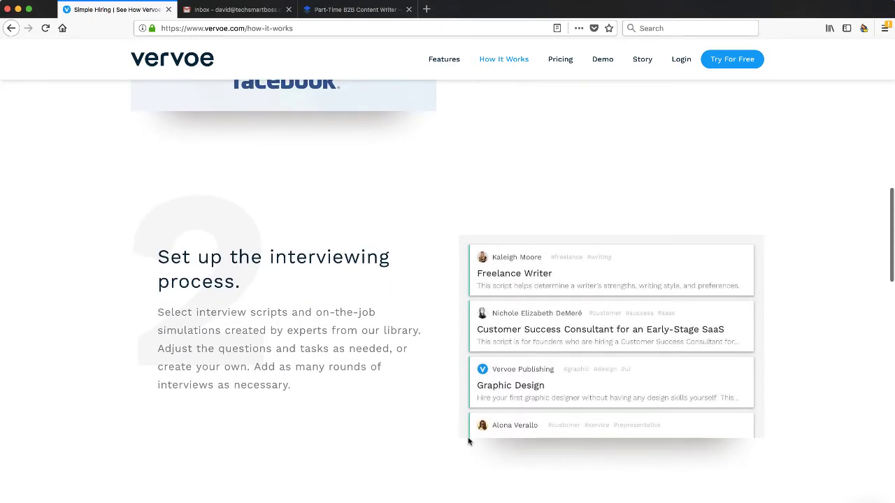
{"action": "scroll", "coordinate": [468, 441], "scroll_direction": "down", "scroll_amount": 6}
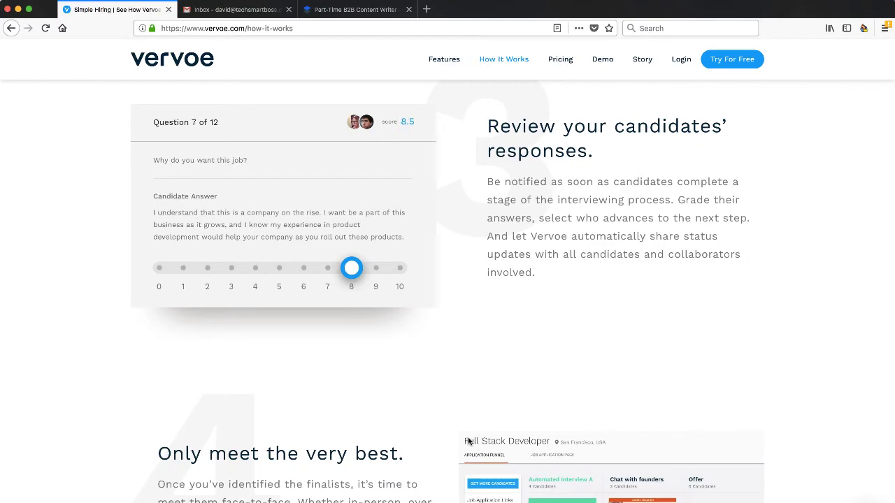
{"action": "scroll", "coordinate": [469, 441], "scroll_direction": "down", "scroll_amount": 3}
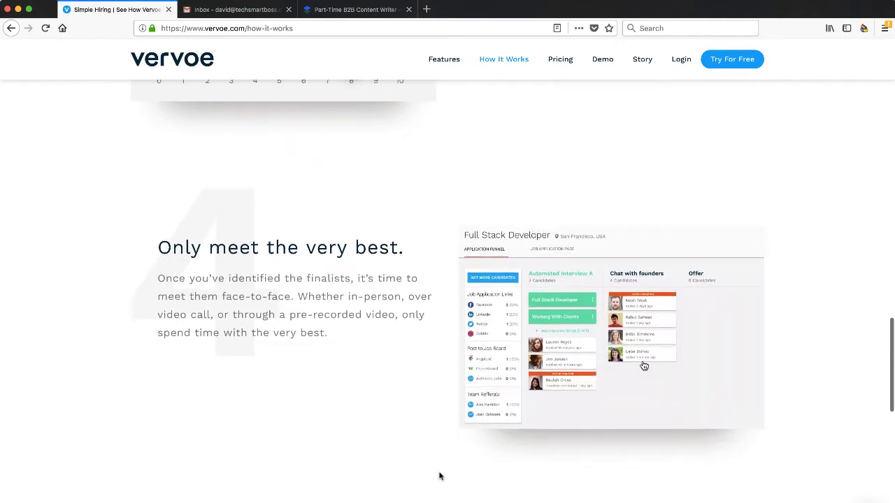
{"action": "scroll", "coordinate": [439, 476], "scroll_direction": "down", "scroll_amount": 10}
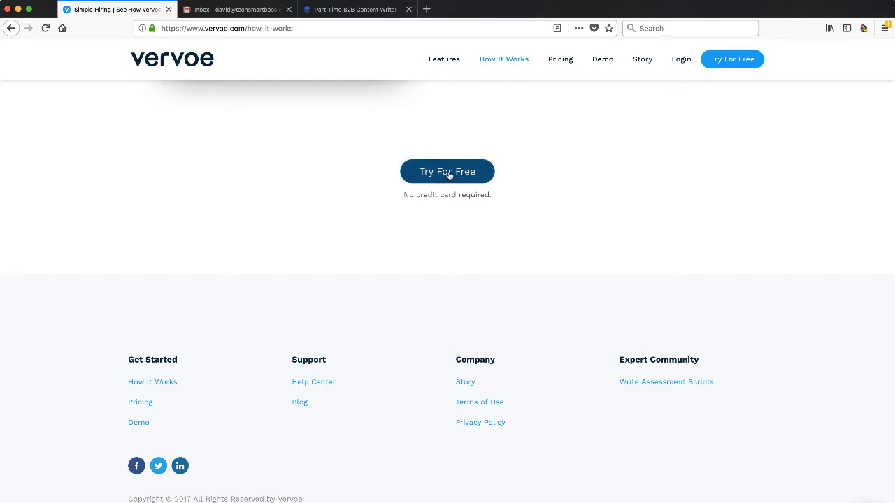
Step: Start the free-trial sign-up and enter the user's first and last name and company TechSmartBoss
{"action": "left_click", "coordinate": [449, 175]}
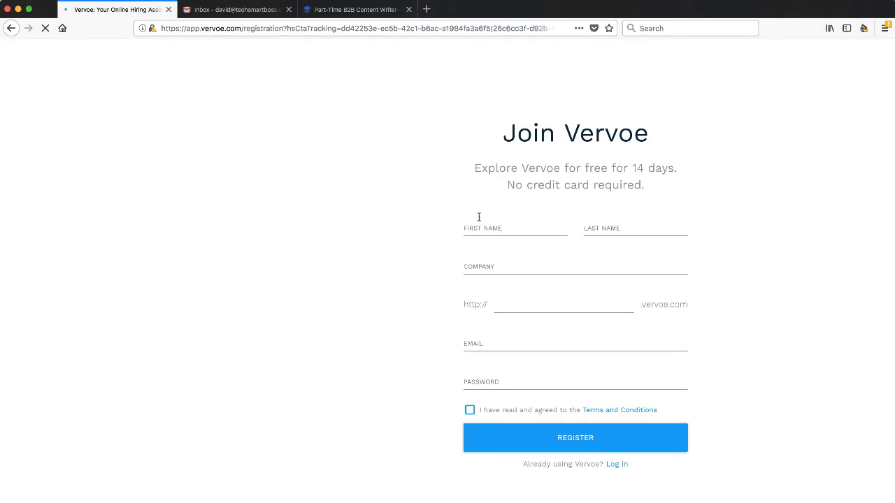
{"action": "left_click", "coordinate": [475, 228]}
{"action": "key", "text": "Tab"}
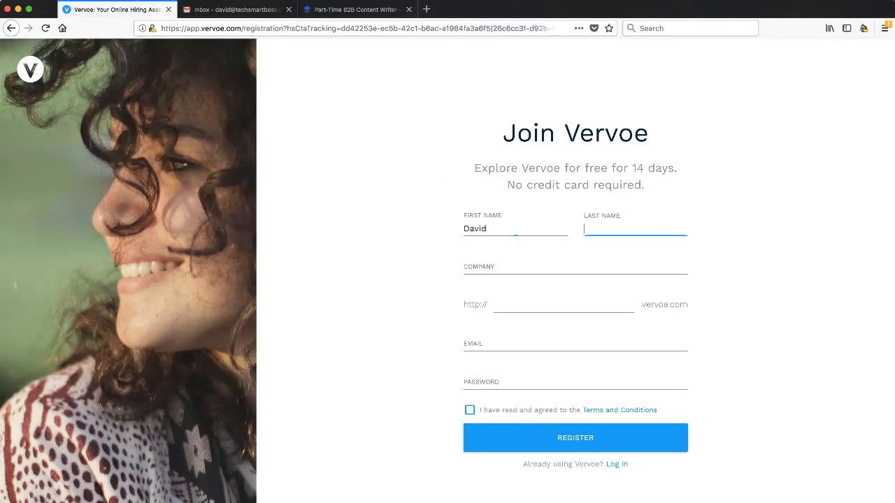
{"action": "key", "text": "Tab"}
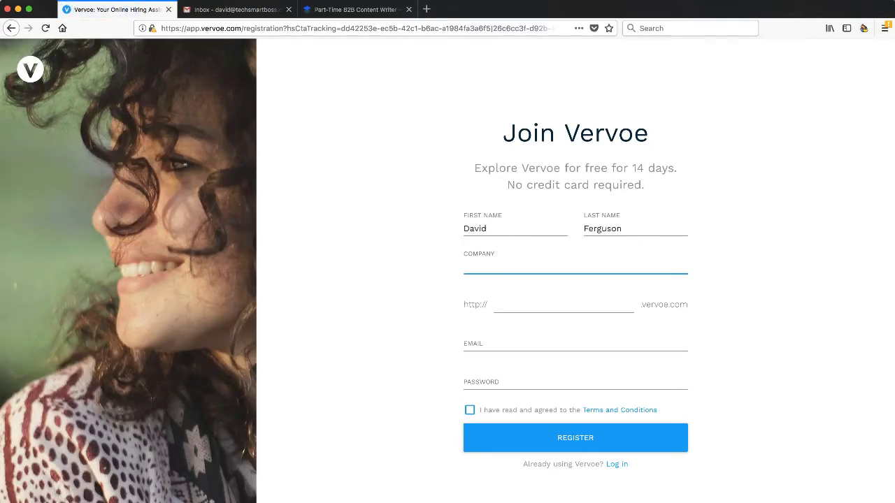
{"action": "type", "text": "Tech Smart"}
{"action": "key", "text": "BackSpace"}
{"action": "key", "text": "BackSpace"}
{"action": "key", "text": "BackSpace"}
{"action": "type", "text": "Sart"}
{"action": "key", "text": "BackSpace"}
{"action": "type", "text": "martBoss"}
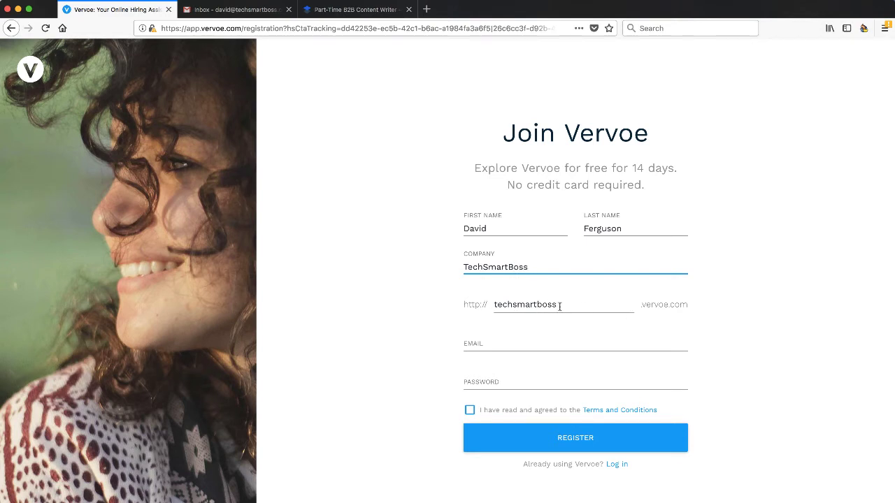
Step: Enter the account e-mail and password, accept the terms, register, and decline saving the login
{"action": "left_click", "coordinate": [493, 345]}
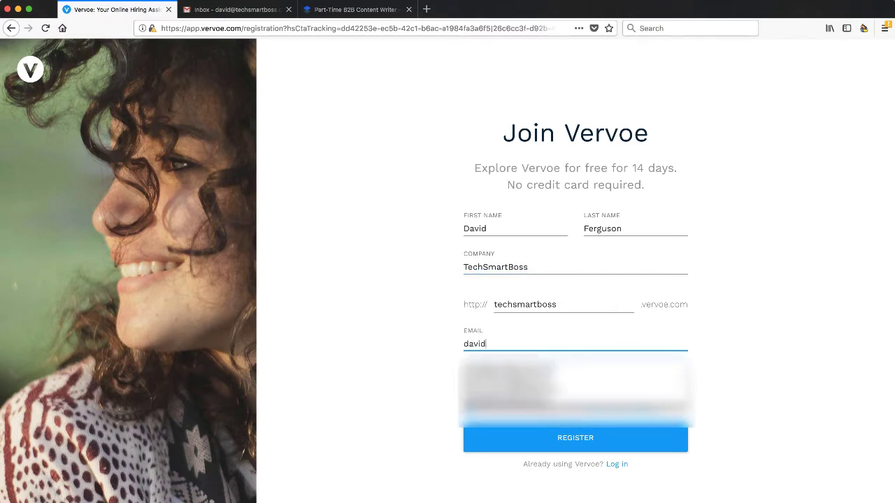
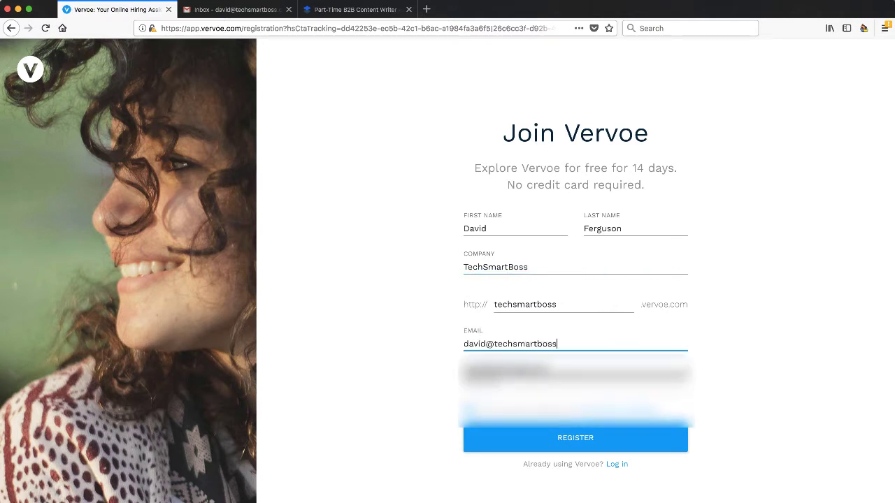
{"action": "key", "text": "Tab"}
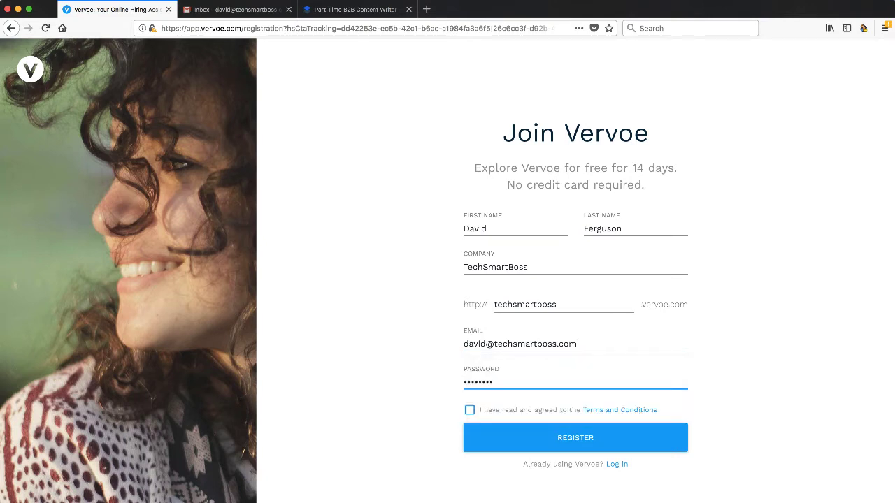
{"action": "left_click", "coordinate": [469, 410]}
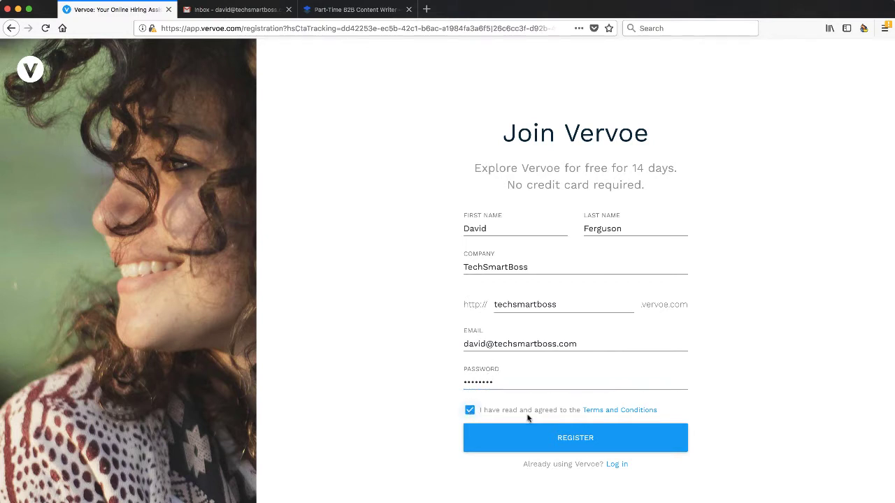
{"action": "left_click", "coordinate": [574, 439]}
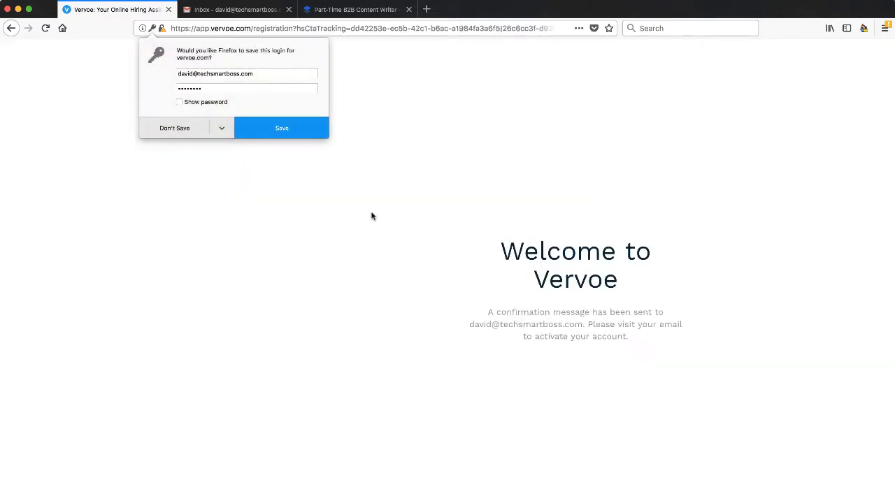
{"action": "left_click", "coordinate": [176, 129]}
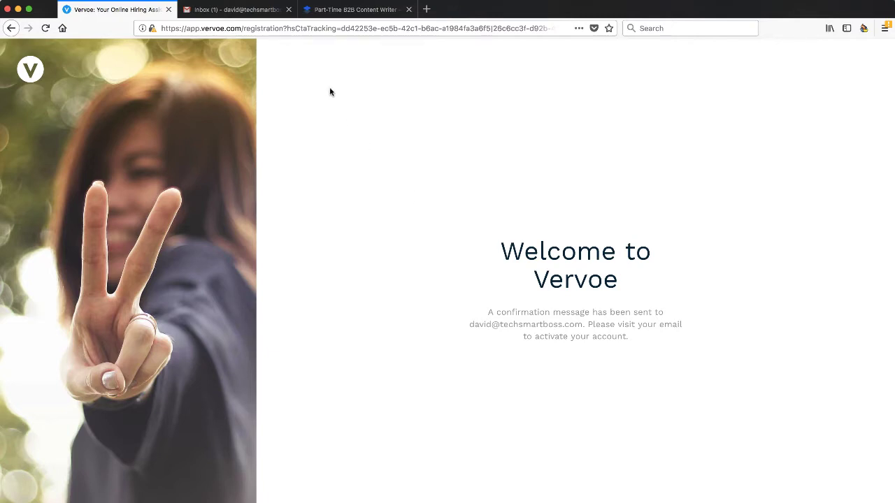
Step: Open Vervoe's confirmation email in Gmail and confirm the new account's email address
{"action": "left_click", "coordinate": [249, 10]}
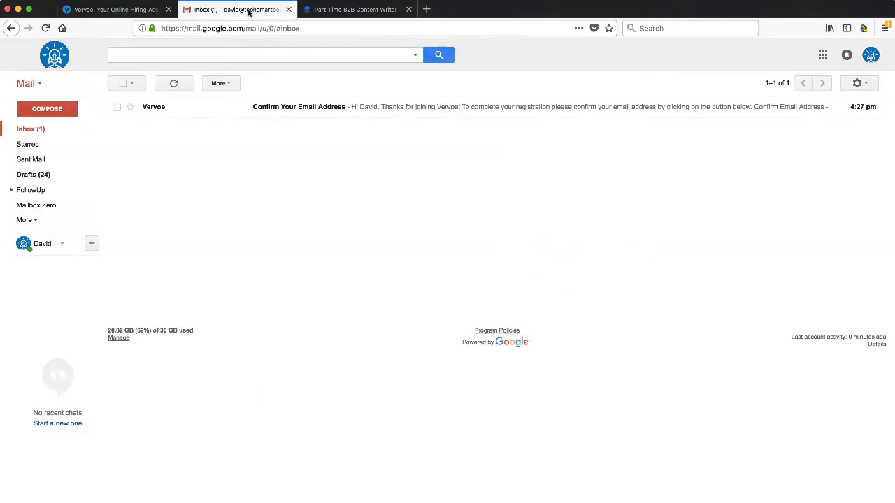
{"action": "left_click", "coordinate": [392, 108]}
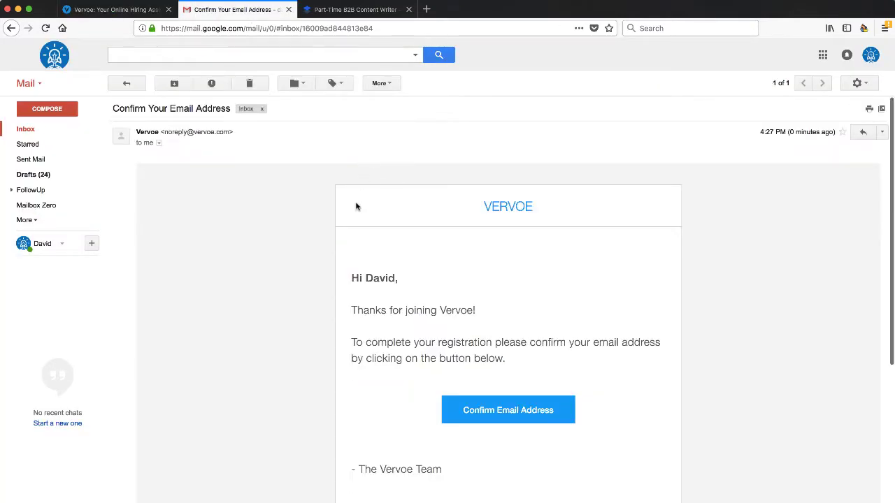
{"action": "left_click", "coordinate": [493, 415]}
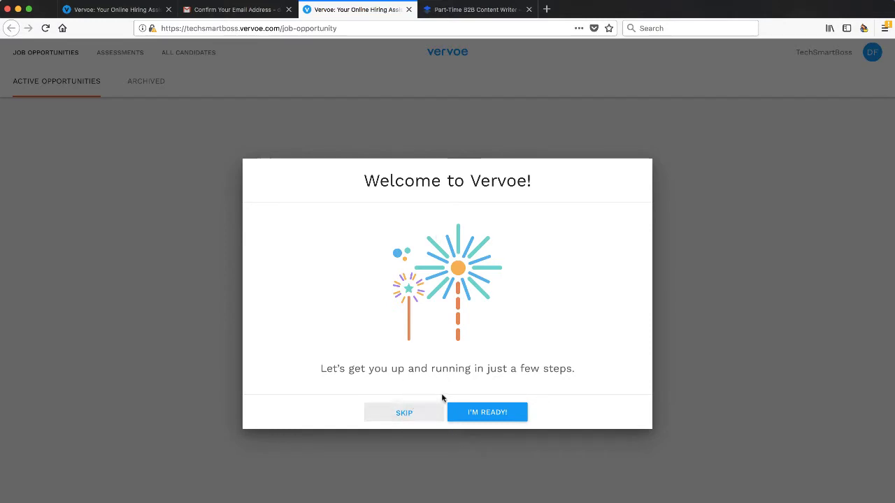
Step: Skip the Welcome to Vervoe dialog and open the Create a new Job Opportunity form
{"action": "left_click", "coordinate": [404, 414]}
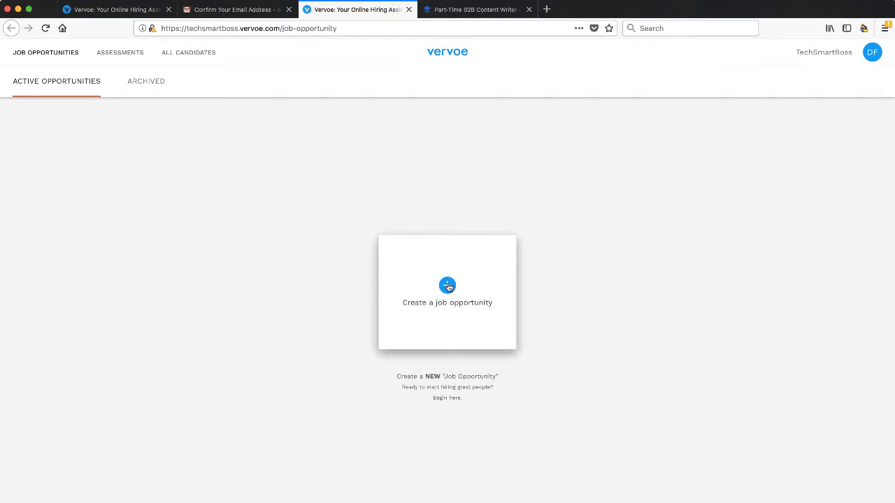
{"action": "left_click", "coordinate": [448, 288]}
{"action": "left_click", "coordinate": [448, 287]}
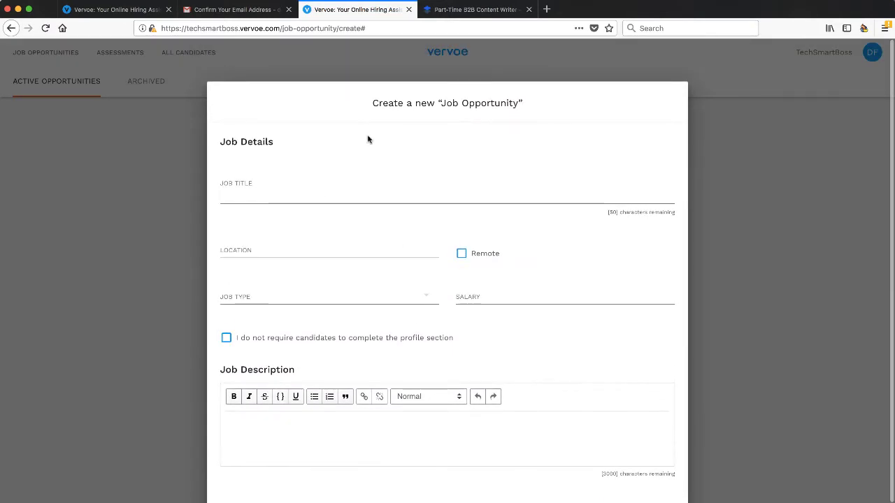
Step: Copy the title 'Part-Time B2B Content Writer' from the Dropbox Paper document and return to Vervoe
{"action": "left_click", "coordinate": [466, 13]}
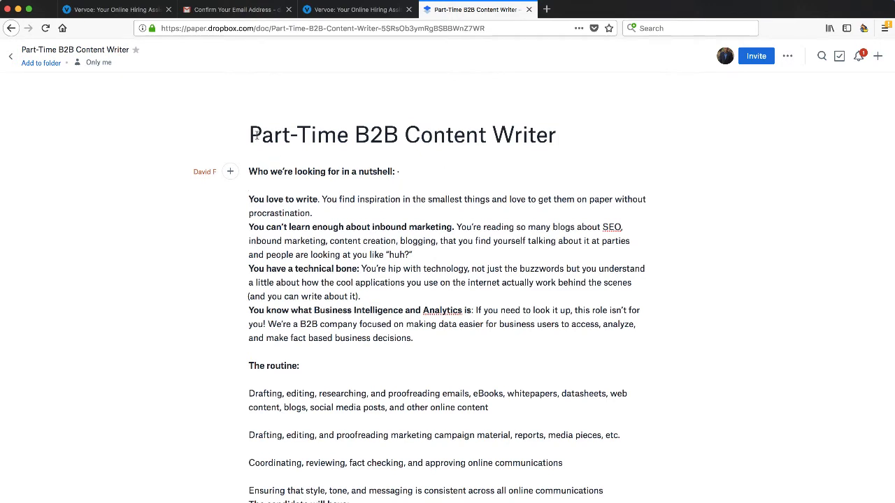
{"action": "mouse_move", "coordinate": [252, 133]}
{"action": "left_mouse_down"}
{"action": "mouse_move", "coordinate": [553, 137]}
{"action": "mouse_move", "coordinate": [550, 145]}
{"action": "mouse_move", "coordinate": [551, 135]}
{"action": "mouse_move", "coordinate": [248, 135]}
{"action": "left_mouse_up"}
{"action": "key", "text": "ctrl+c"}
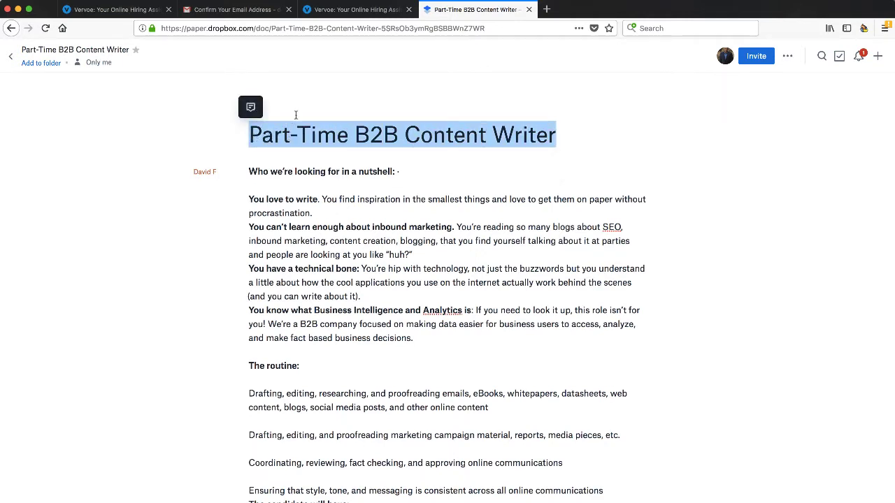
{"action": "left_click", "coordinate": [357, 11]}
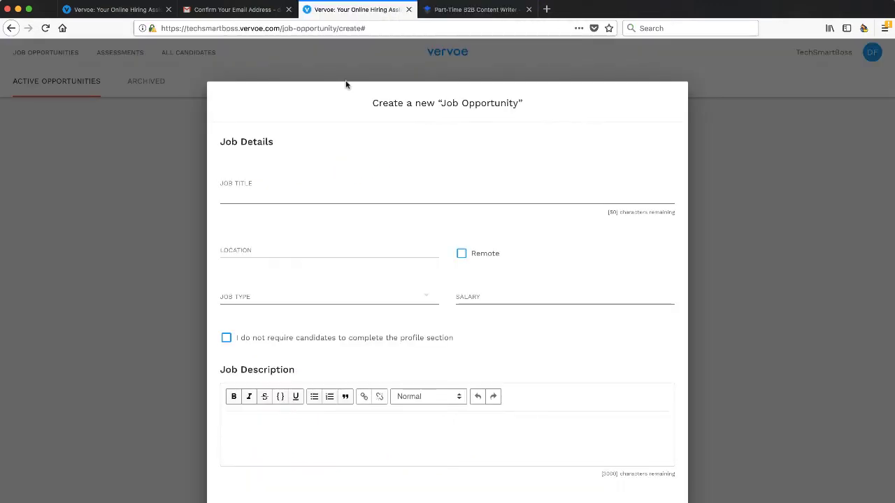
Step: Paste 'Part-Time B2B Content Writer' as the job title, mark it Remote, Part Time, salary $15 per hour
{"action": "left_click", "coordinate": [316, 191]}
{"action": "key", "text": "ctrl+v"}
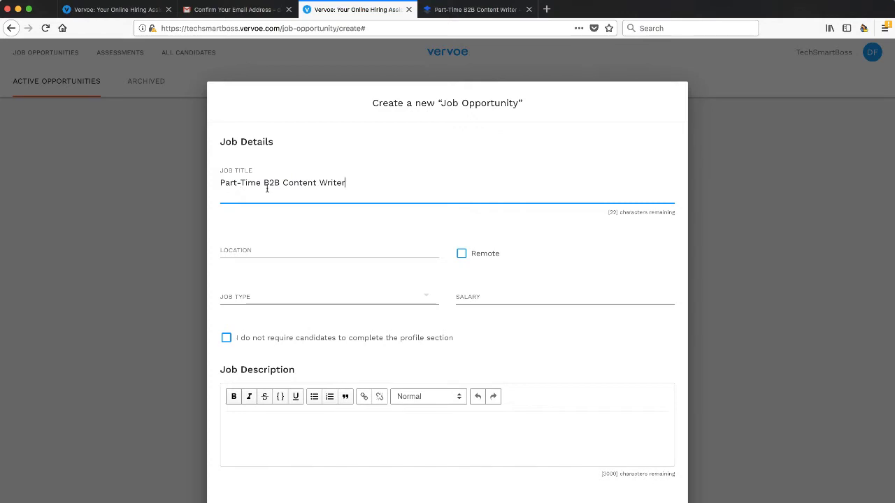
{"action": "left_click", "coordinate": [251, 250]}
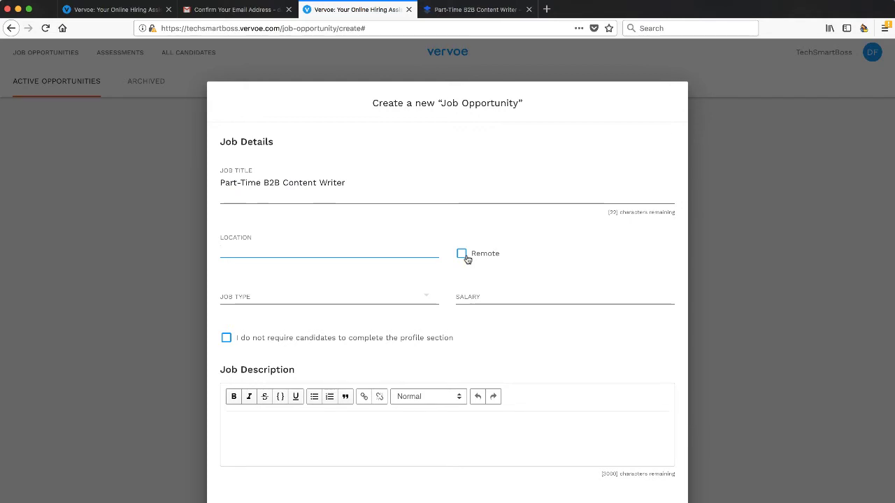
{"action": "left_click", "coordinate": [462, 256]}
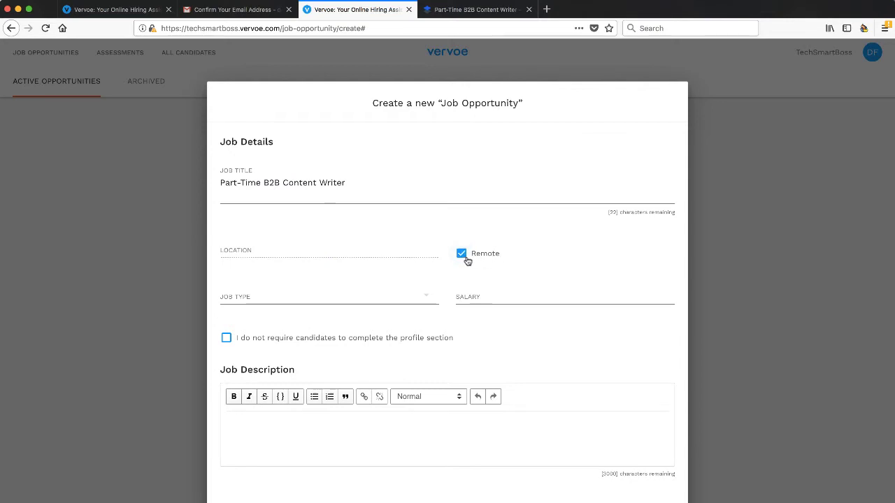
{"action": "left_click", "coordinate": [380, 300]}
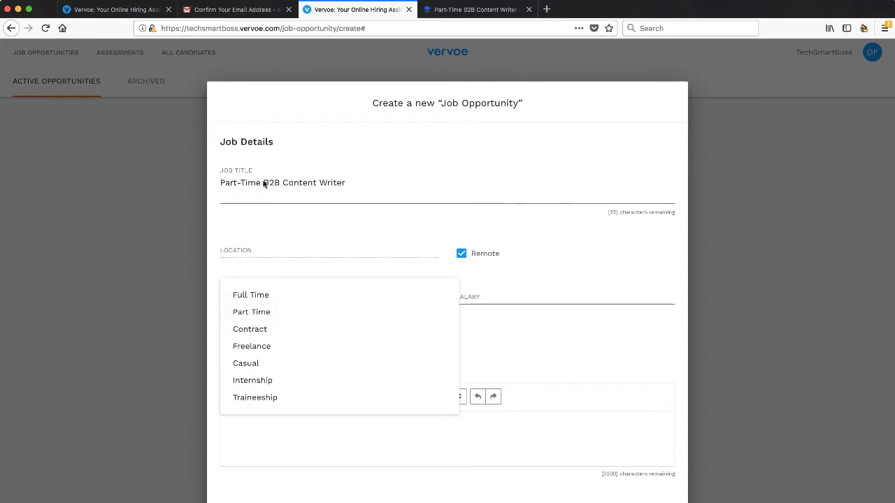
{"action": "left_click", "coordinate": [245, 312]}
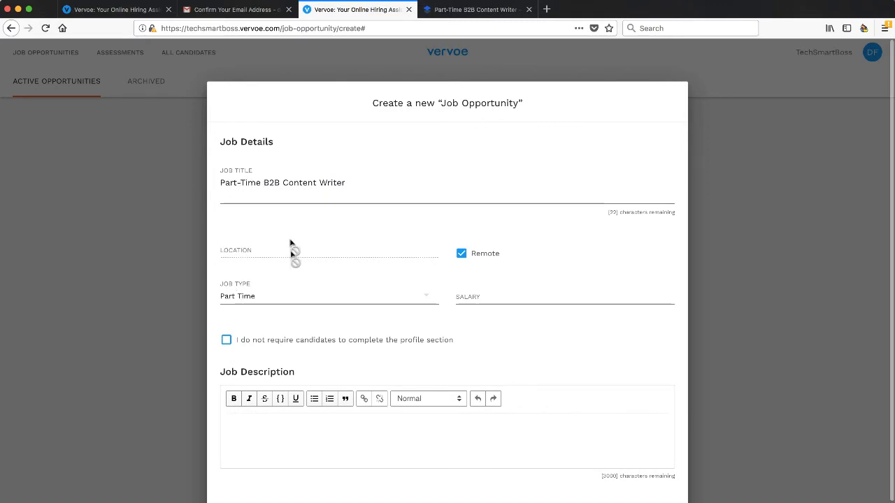
{"action": "left_click", "coordinate": [466, 299]}
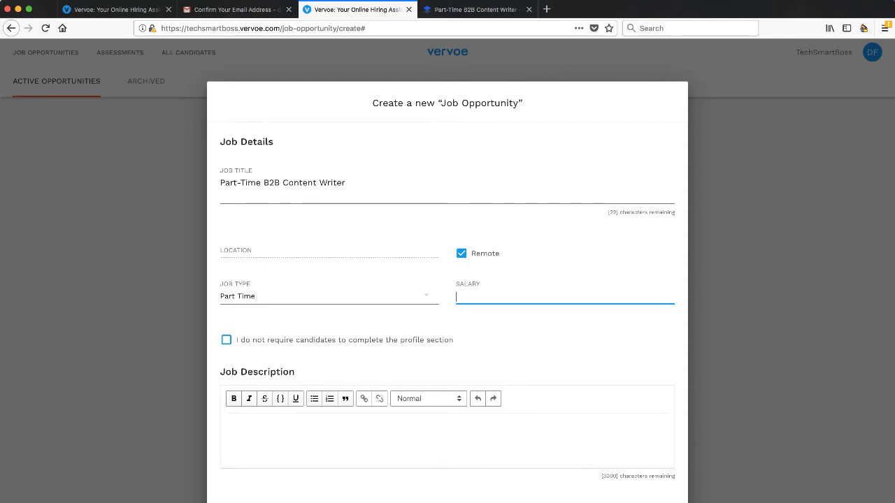
{"action": "type", "text": "15 per hour"}
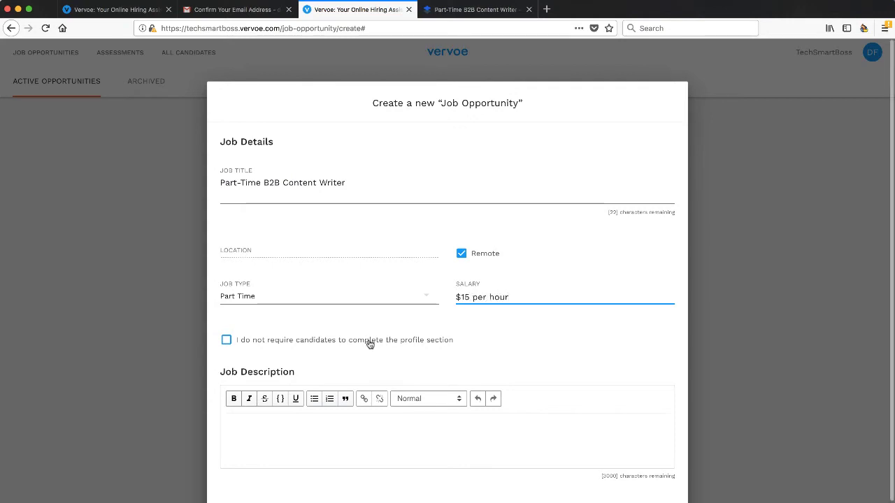
{"action": "scroll", "coordinate": [370, 344], "scroll_direction": "down", "scroll_amount": 2}
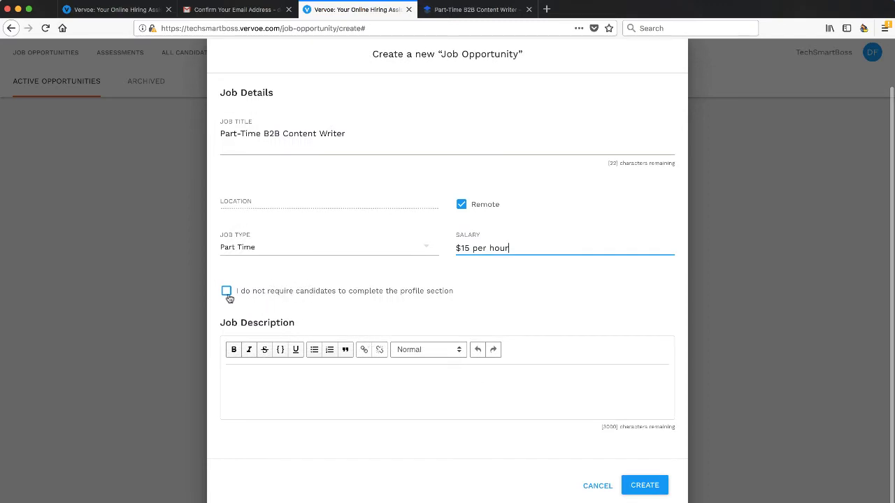
{"action": "left_click", "coordinate": [251, 371]}
Step: Copy the job description from 'Who we're looking for' to the end in Dropbox Paper
{"action": "left_click", "coordinate": [443, 10]}
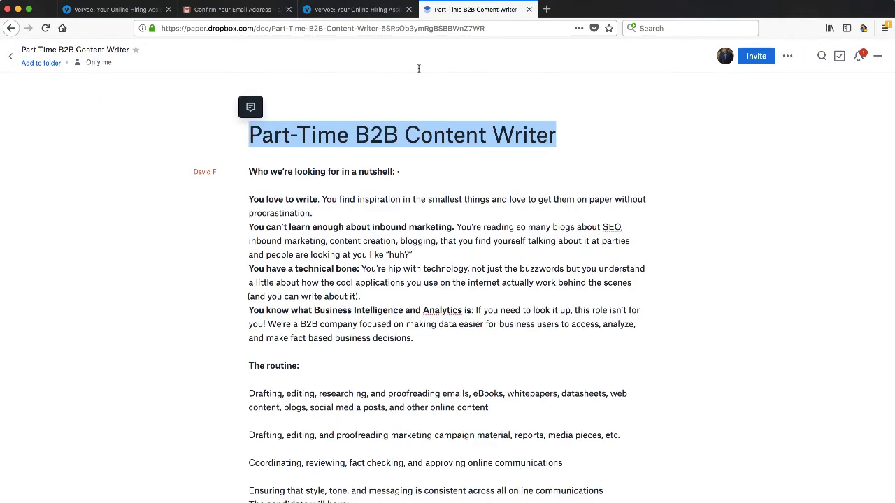
{"action": "left_click_drag", "start_coordinate": [249, 178], "coordinate": [454, 455]}
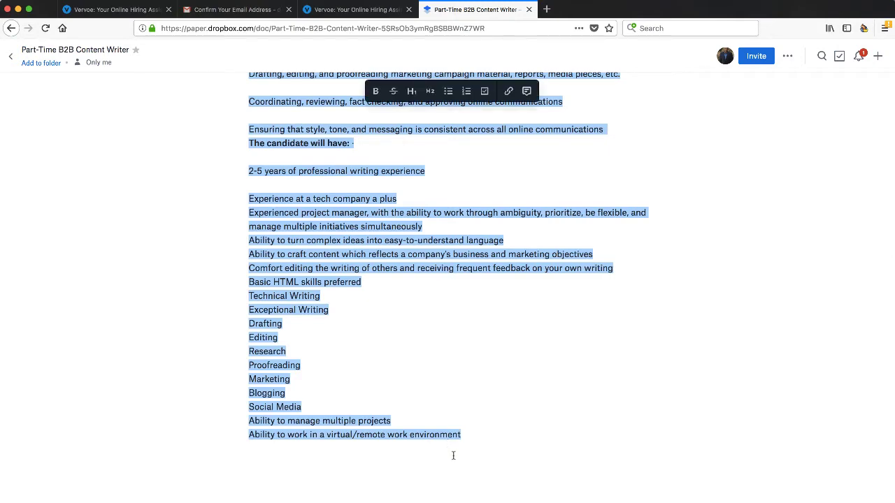
{"action": "left_click", "coordinate": [353, 10]}
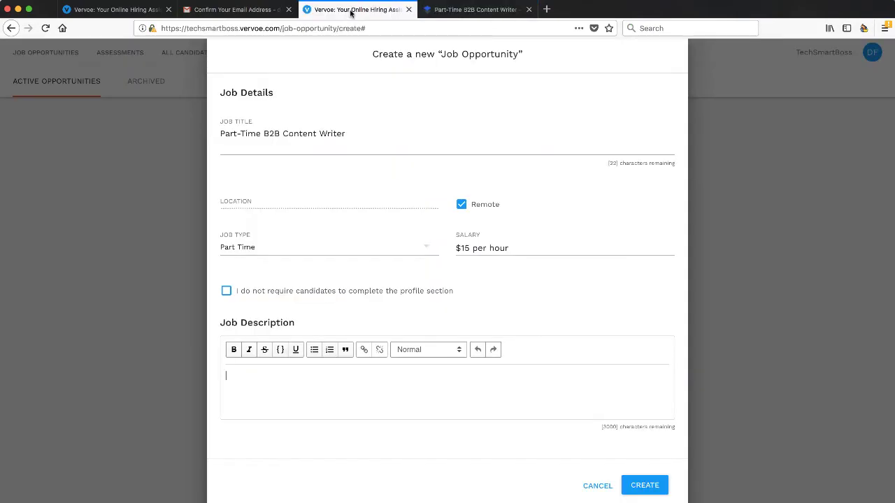
Step: Paste the copied text into the Job Description editor and create the job opportunity
{"action": "left_click", "coordinate": [324, 381]}
{"action": "key", "text": "super+v"}
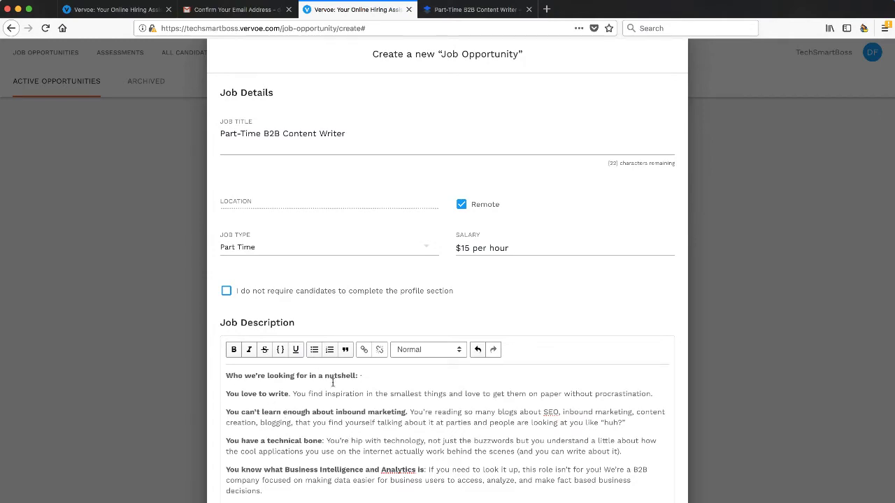
{"action": "scroll", "coordinate": [333, 451], "scroll_direction": "down", "scroll_amount": 1}
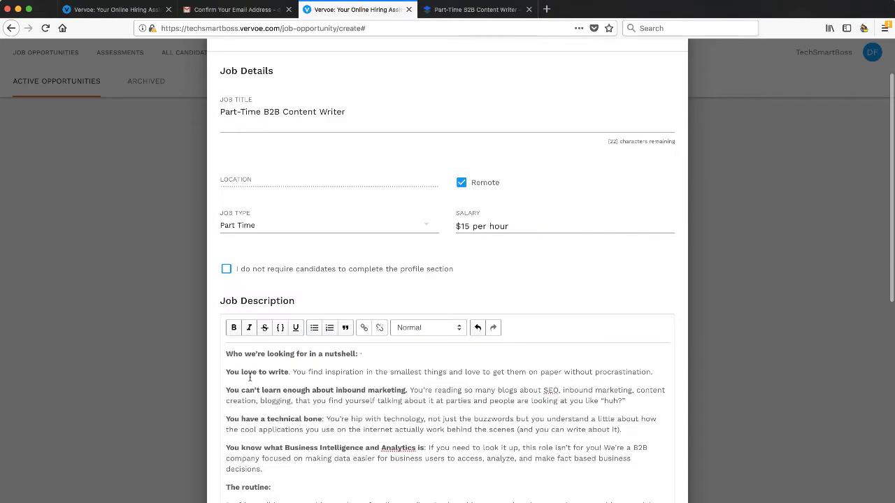
{"action": "scroll", "coordinate": [249, 377], "scroll_direction": "down", "scroll_amount": 15}
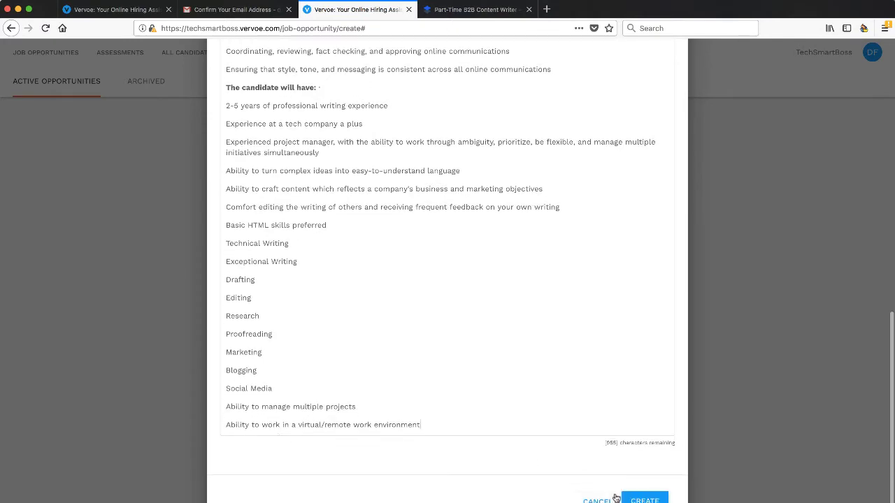
{"action": "left_click", "coordinate": [644, 500]}
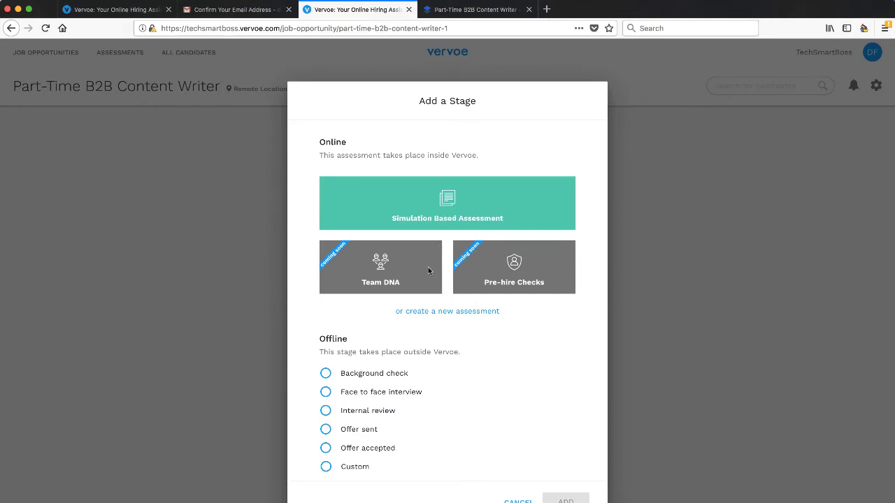
Step: Choose Simulation Based Assessment, search public assessments for 'content', and expand the Content Marketing details
{"action": "left_click", "coordinate": [437, 208]}
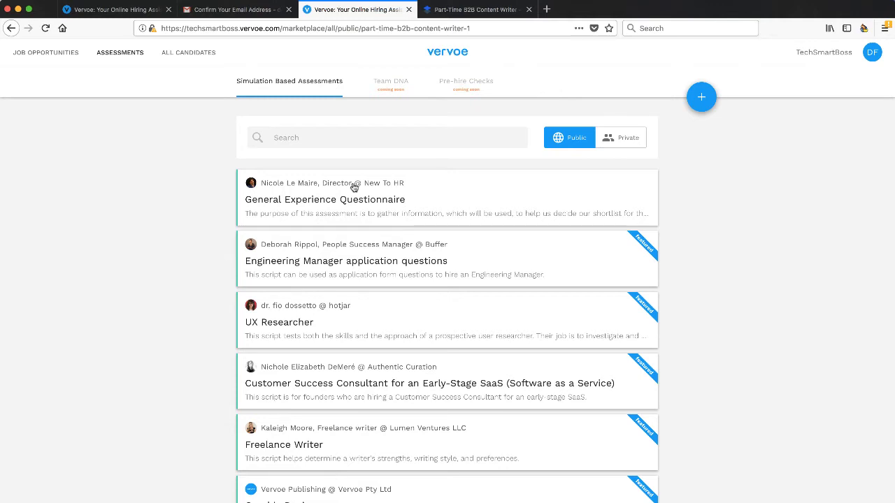
{"action": "left_click", "coordinate": [623, 138]}
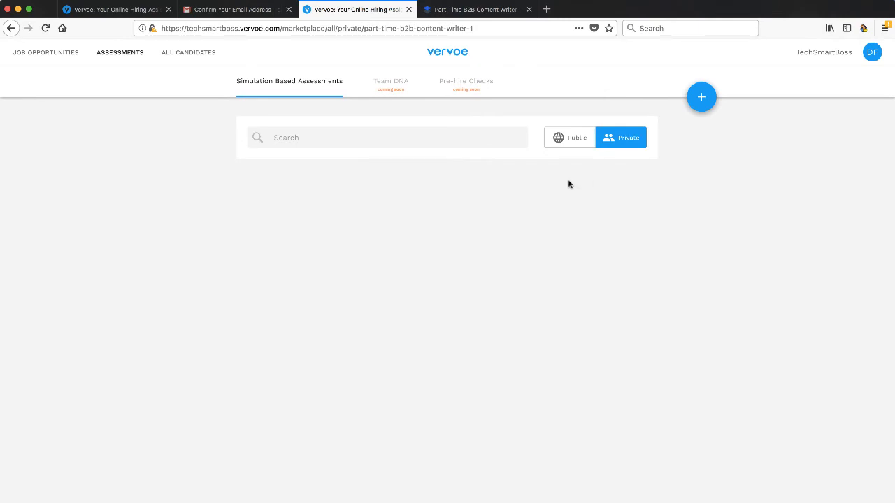
{"action": "left_click", "coordinate": [564, 142]}
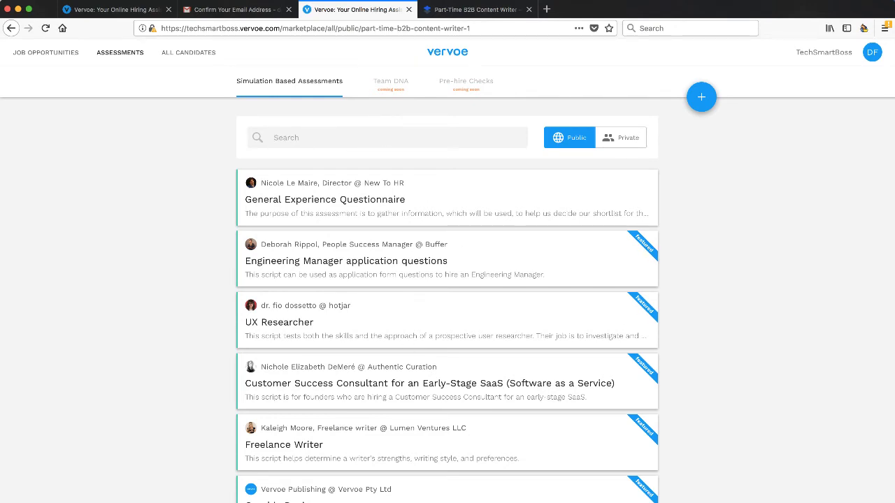
{"action": "type", "text": "content"}
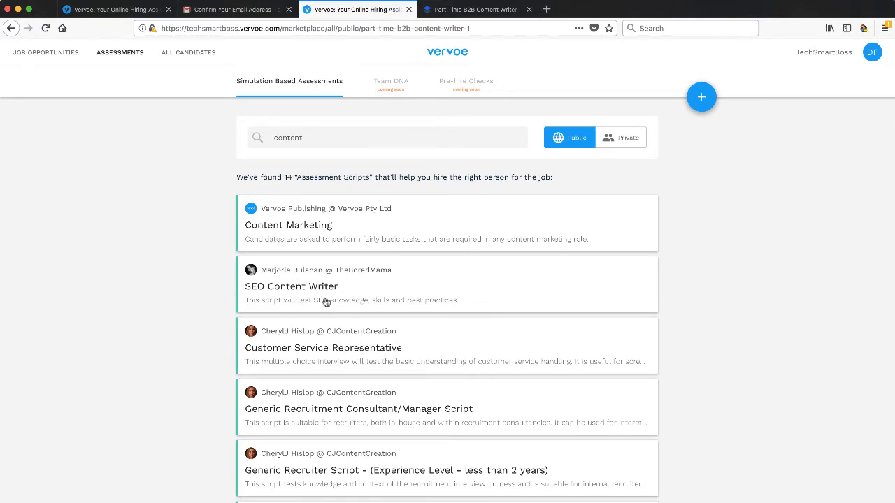
{"action": "scroll", "coordinate": [326, 318], "scroll_direction": "down", "scroll_amount": 3}
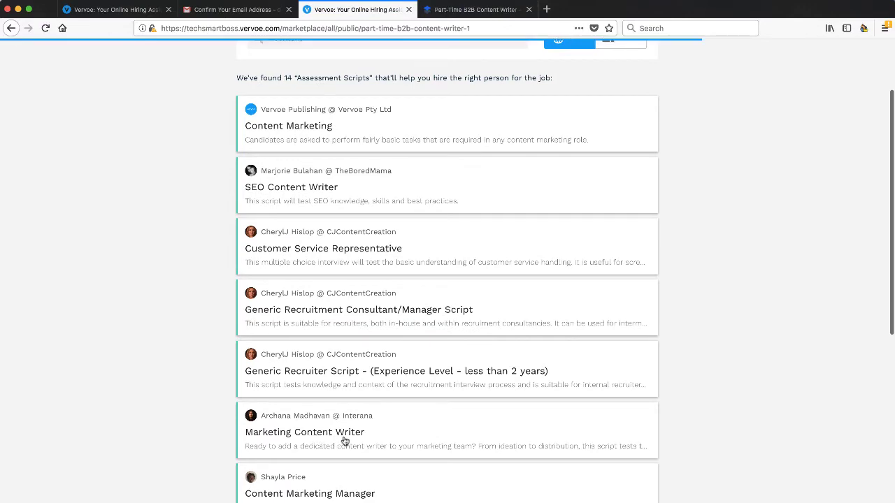
{"action": "scroll", "coordinate": [338, 441], "scroll_direction": "down", "scroll_amount": 3}
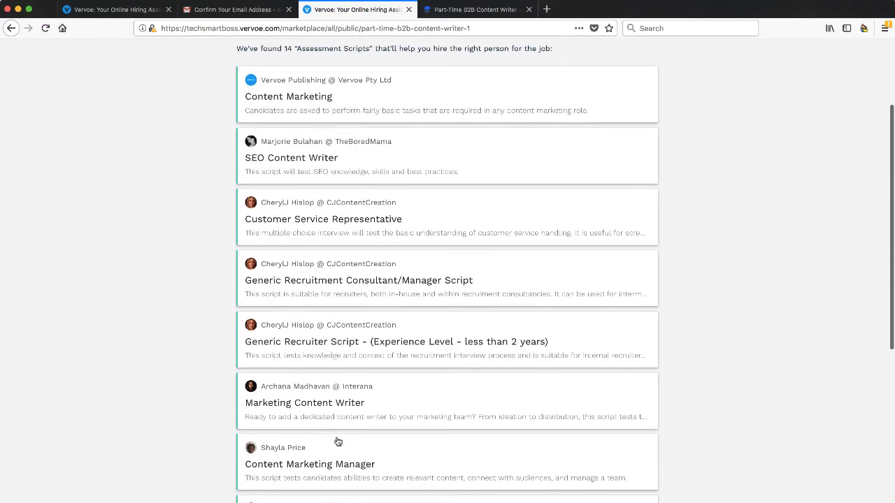
{"action": "scroll", "coordinate": [310, 475], "scroll_direction": "down", "scroll_amount": 9}
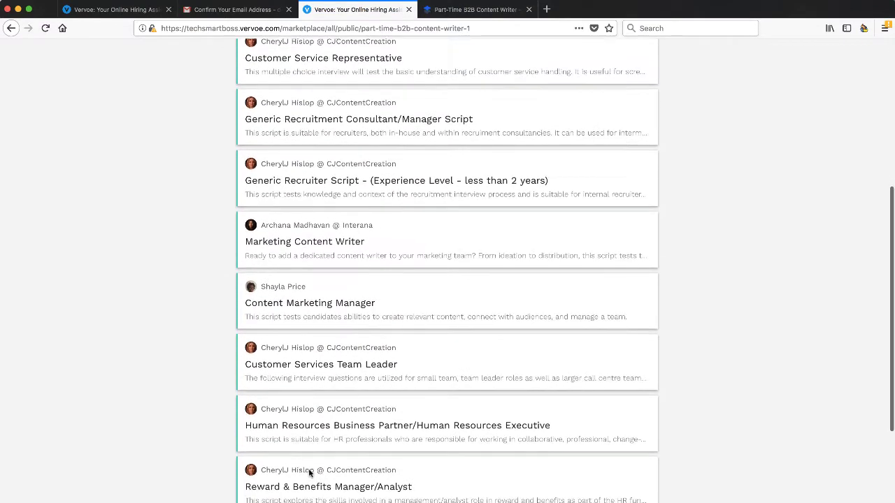
{"action": "scroll", "coordinate": [311, 475], "scroll_direction": "up", "scroll_amount": 14}
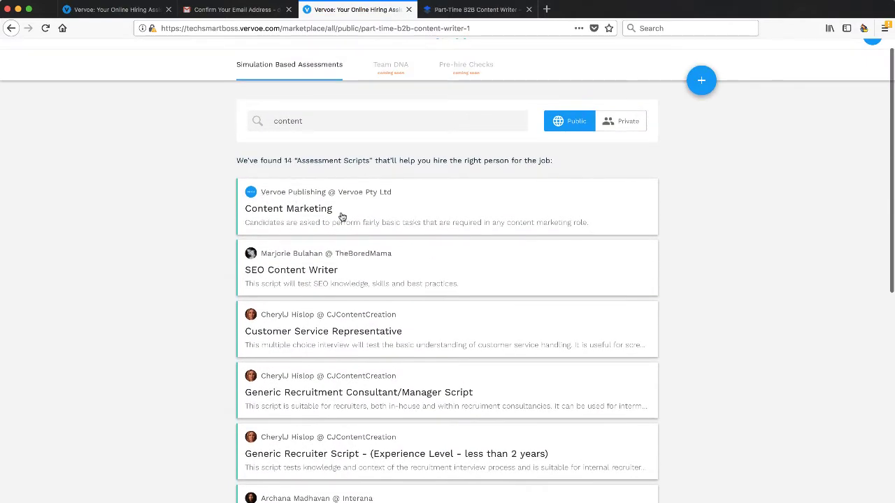
{"action": "left_click", "coordinate": [350, 223]}
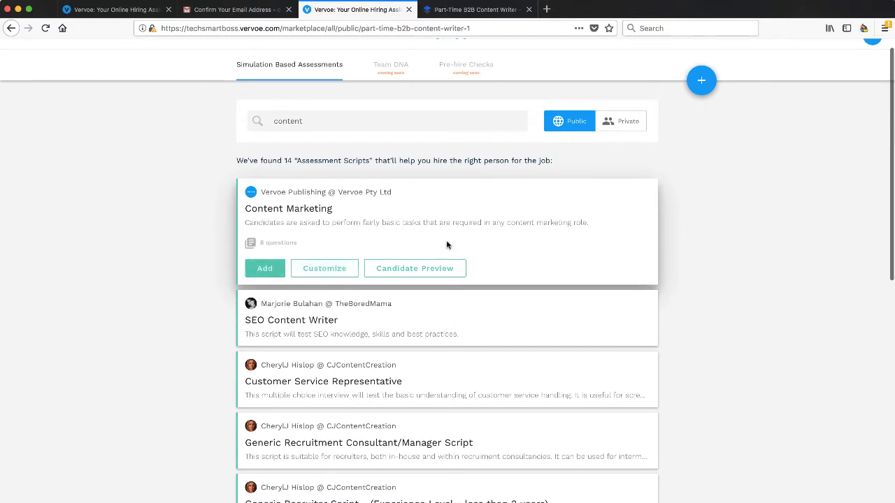
Step: Preview Content Marketing as a candidate through question 4 of 8, then expand SEO Content Writer
{"action": "left_click", "coordinate": [413, 274]}
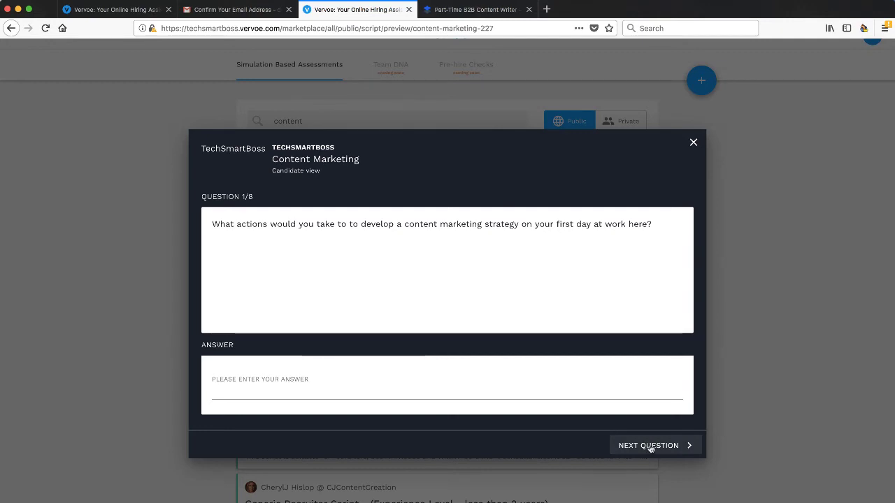
{"action": "left_click", "coordinate": [650, 446]}
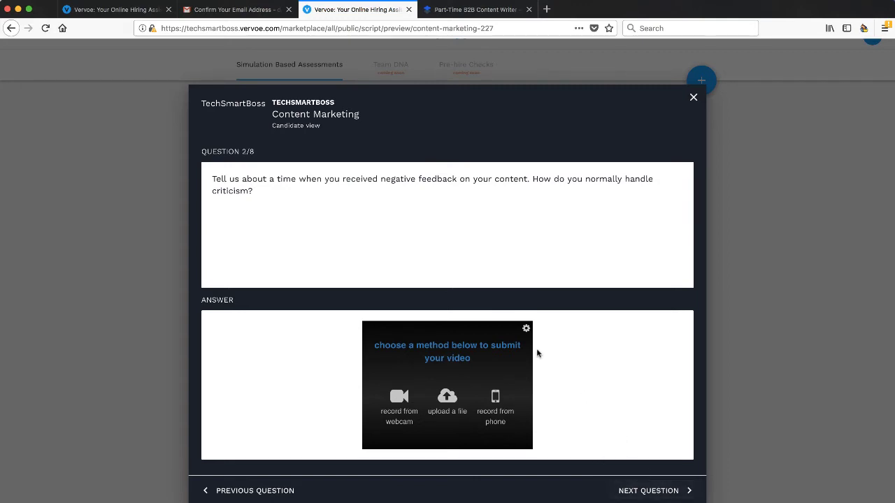
{"action": "left_click", "coordinate": [660, 491]}
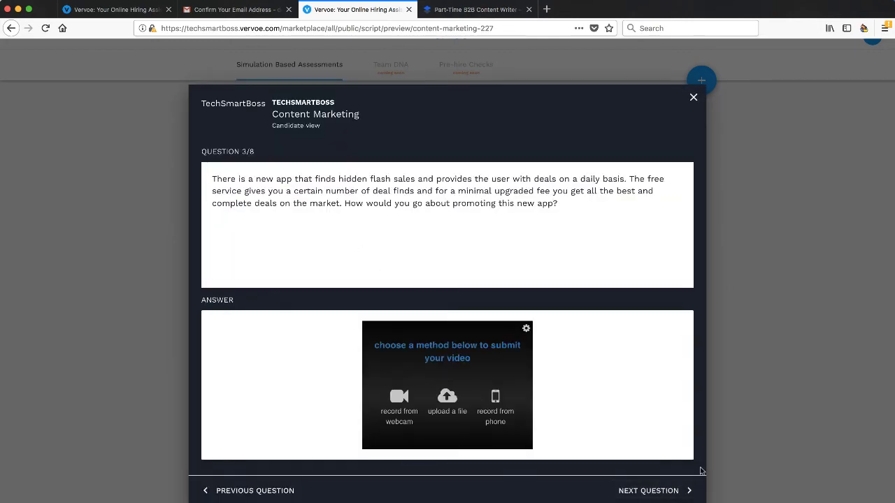
{"action": "left_click", "coordinate": [668, 491]}
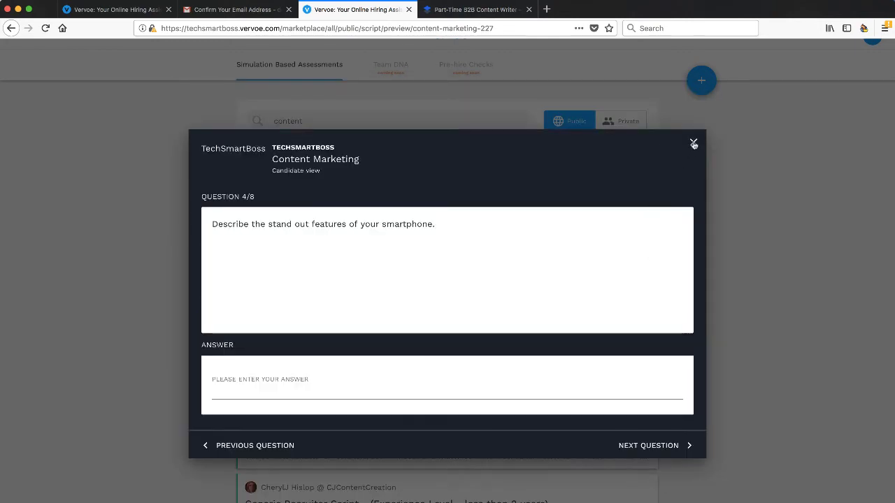
{"action": "left_click", "coordinate": [693, 142]}
{"action": "left_click", "coordinate": [340, 334]}
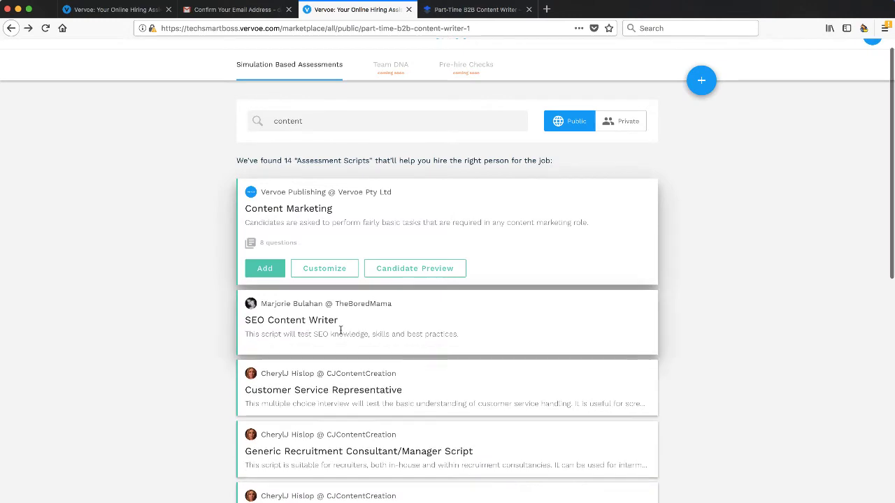
{"action": "left_click", "coordinate": [414, 379]}
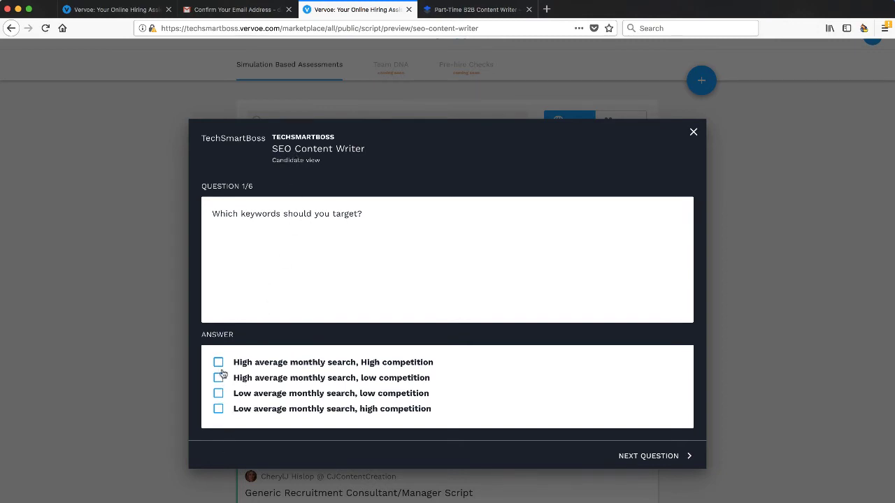
{"action": "left_click", "coordinate": [648, 456]}
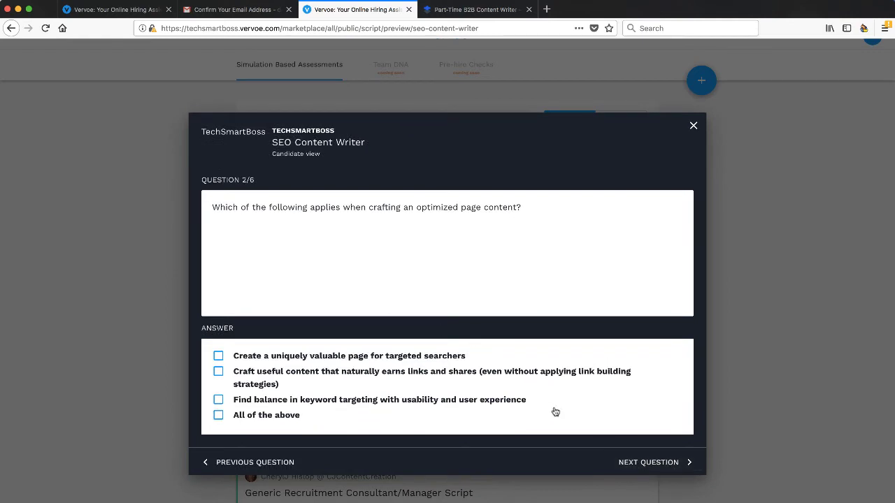
{"action": "left_click", "coordinate": [640, 464]}
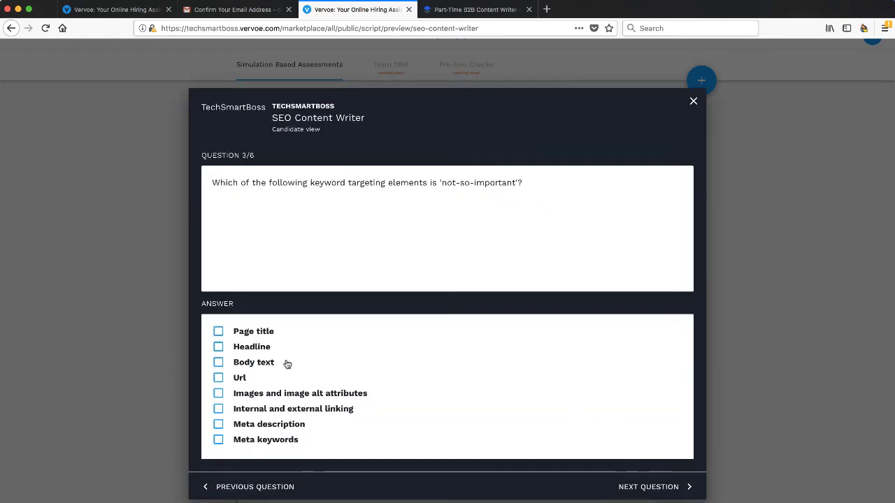
{"action": "left_click", "coordinate": [648, 487]}
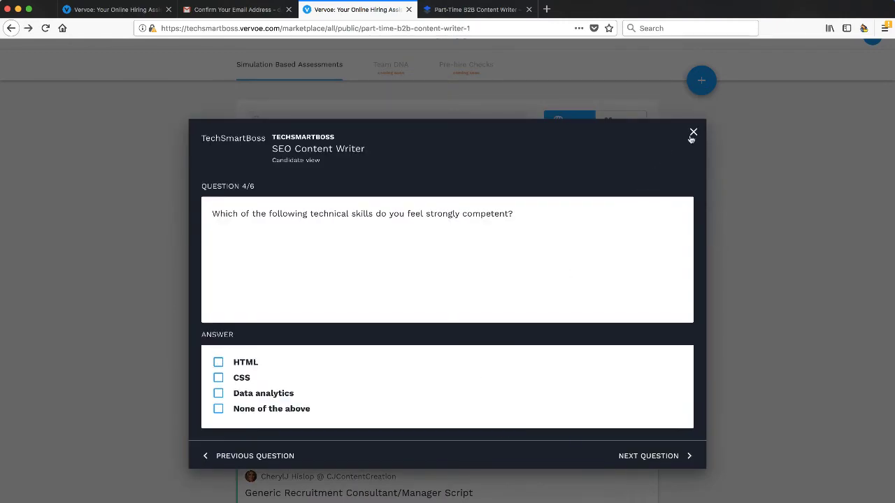
{"action": "left_click", "coordinate": [693, 132]}
{"action": "scroll", "coordinate": [517, 291], "scroll_direction": "down", "scroll_amount": 3}
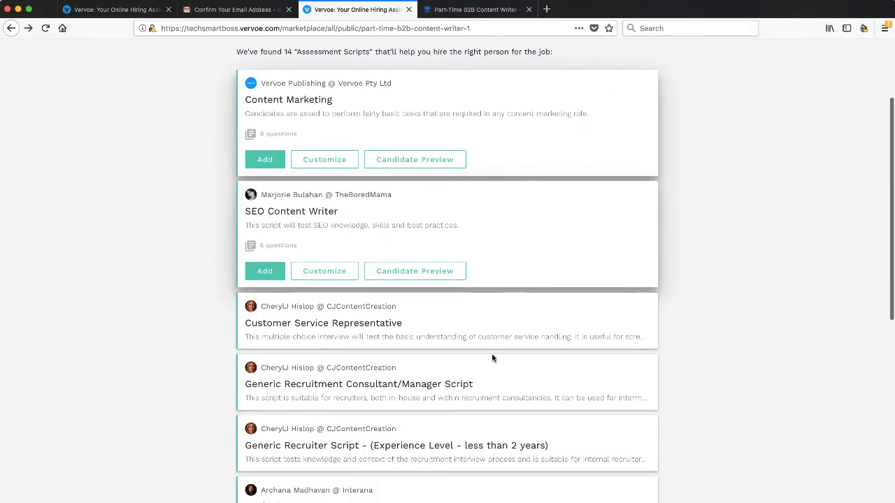
{"action": "scroll", "coordinate": [491, 358], "scroll_direction": "down", "scroll_amount": 5}
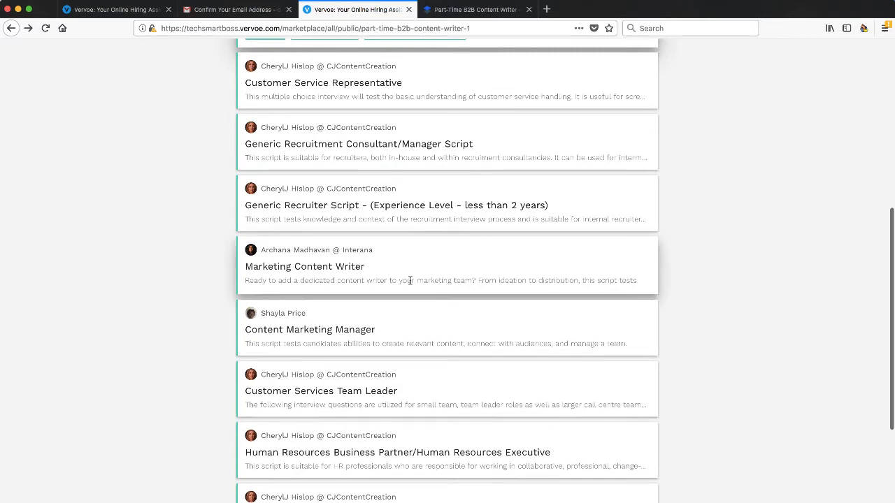
{"action": "left_click", "coordinate": [410, 284]}
{"action": "left_click", "coordinate": [415, 339]}
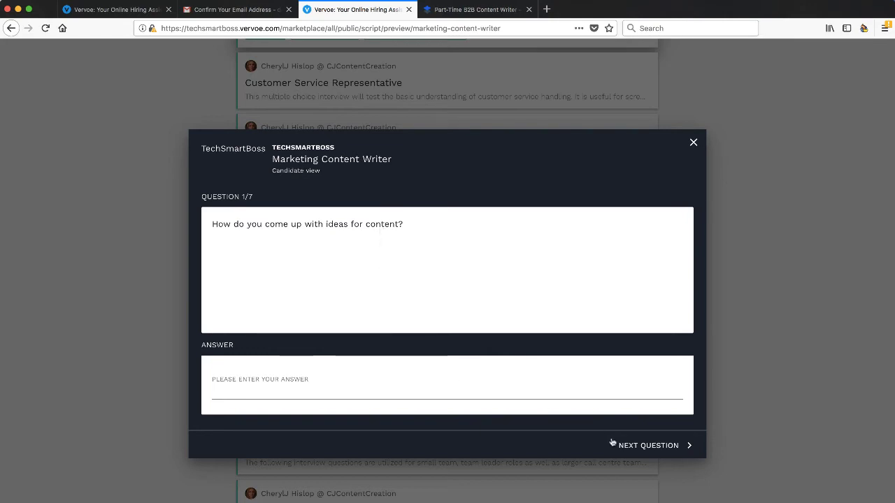
{"action": "left_click", "coordinate": [645, 445]}
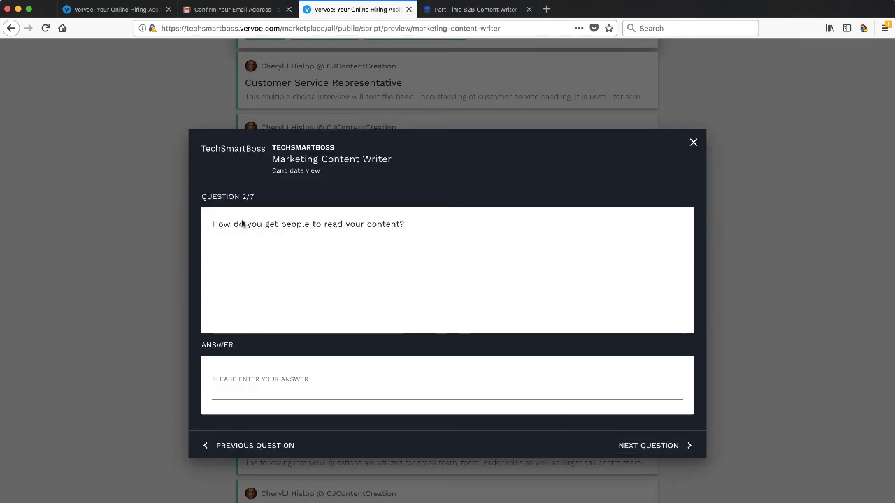
{"action": "left_click", "coordinate": [646, 446]}
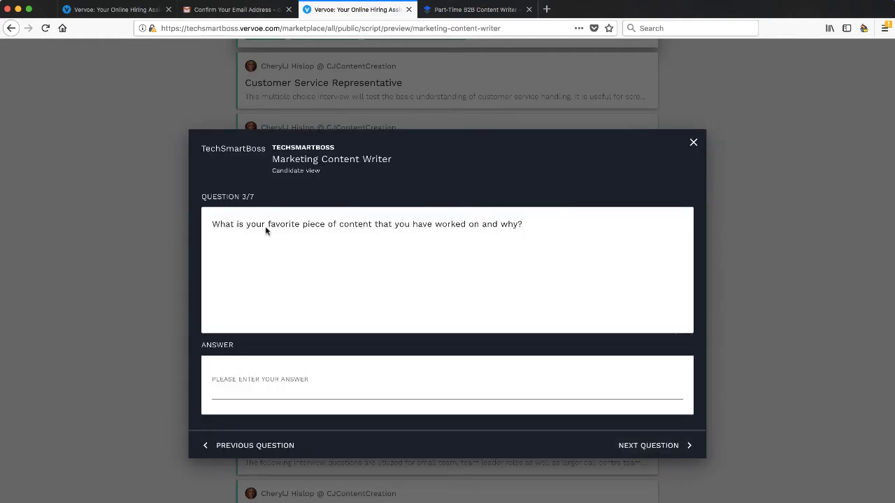
{"action": "left_click", "coordinate": [672, 445]}
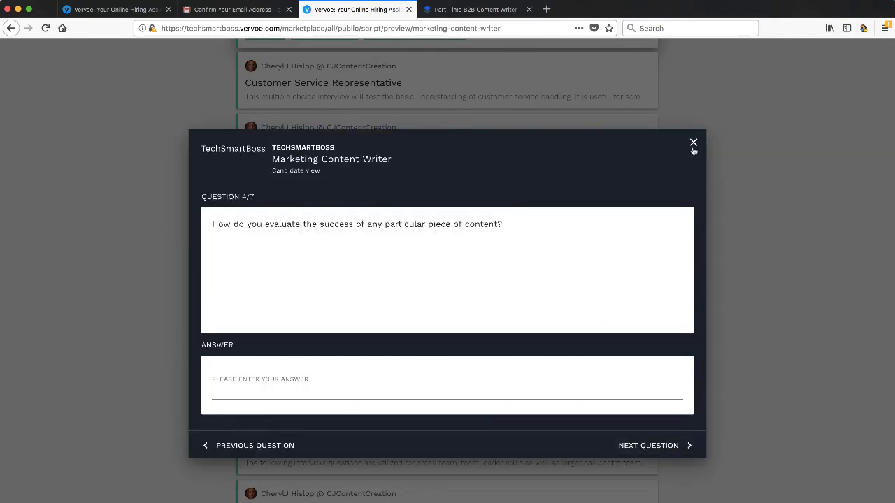
{"action": "left_click", "coordinate": [693, 143]}
{"action": "scroll", "coordinate": [685, 168], "scroll_direction": "up", "scroll_amount": 8}
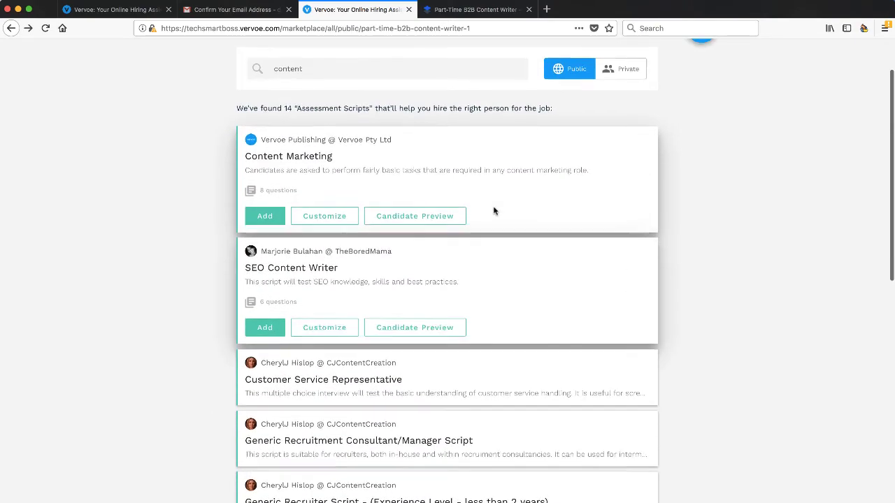
Step: Add the Content Marketing script to the job, then open and dismiss its stage options
{"action": "scroll", "coordinate": [494, 211], "scroll_direction": "up", "scroll_amount": 1}
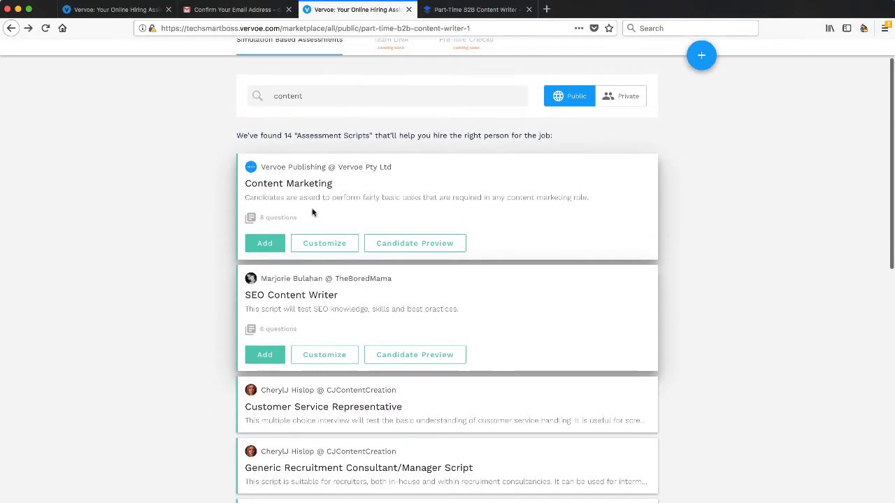
{"action": "left_click", "coordinate": [265, 244]}
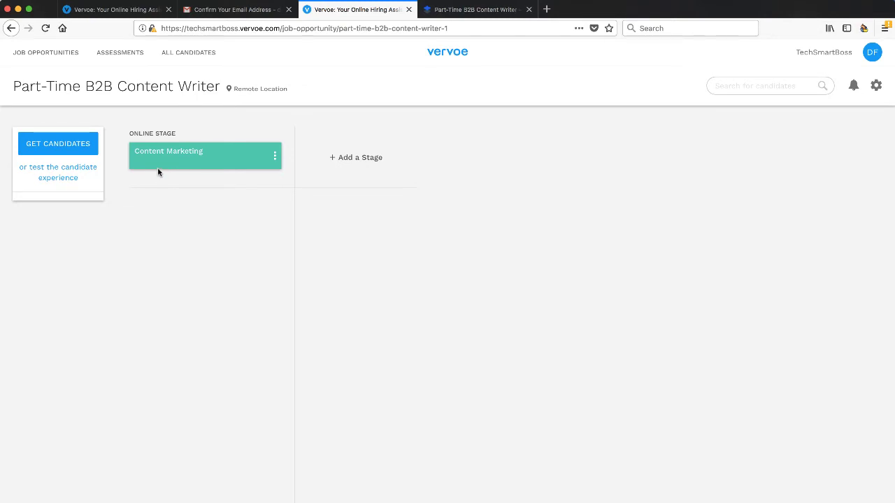
{"action": "left_click", "coordinate": [274, 157]}
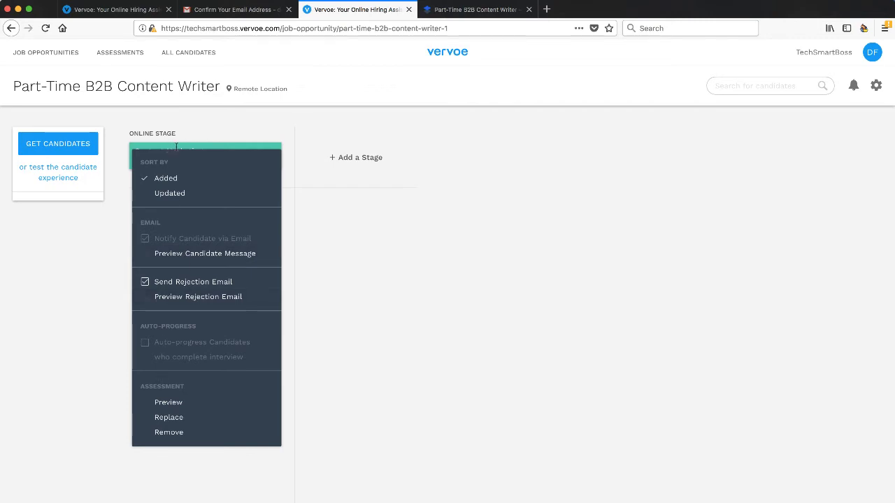
{"action": "left_click", "coordinate": [213, 137]}
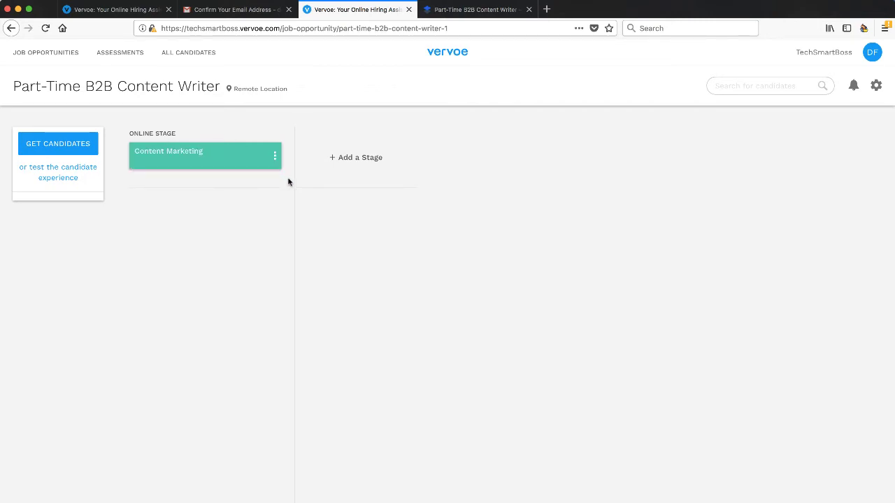
Step: Append three offline stages to the pipeline: Internal review, Face to face interview, Background check
{"action": "left_click", "coordinate": [353, 159]}
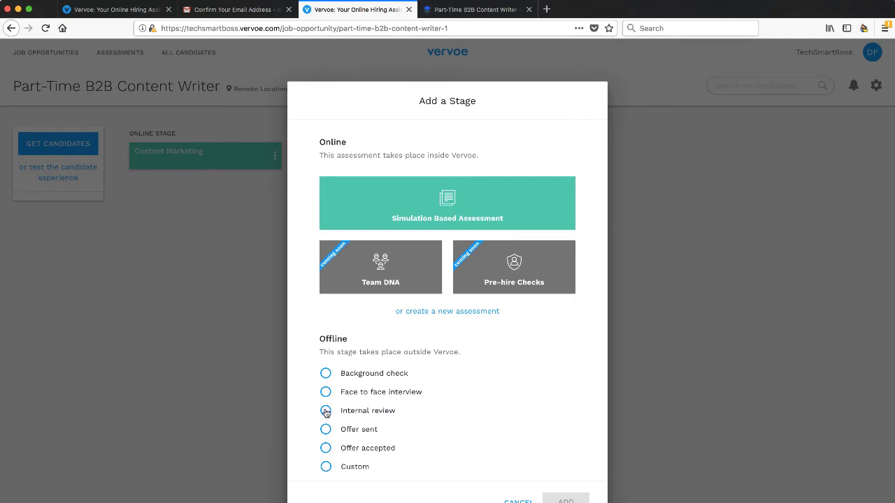
{"action": "left_click", "coordinate": [326, 411]}
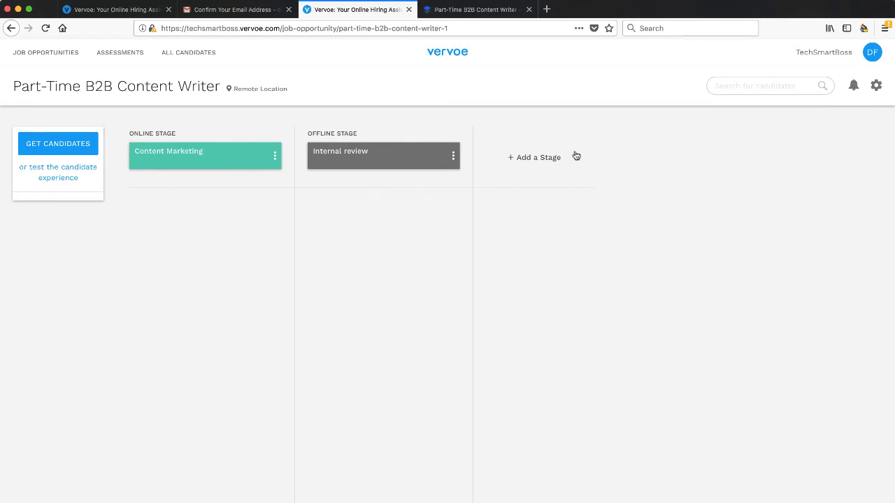
{"action": "left_click", "coordinate": [551, 160]}
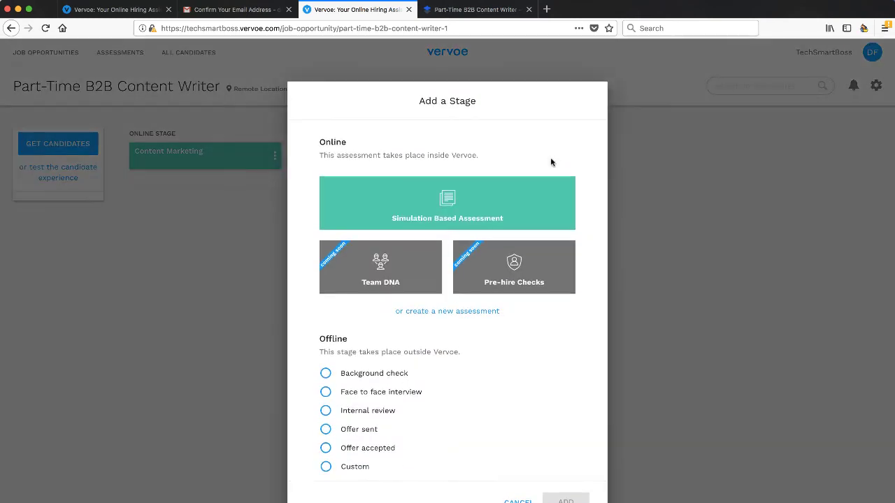
{"action": "left_click", "coordinate": [326, 393]}
{"action": "left_click", "coordinate": [565, 499]}
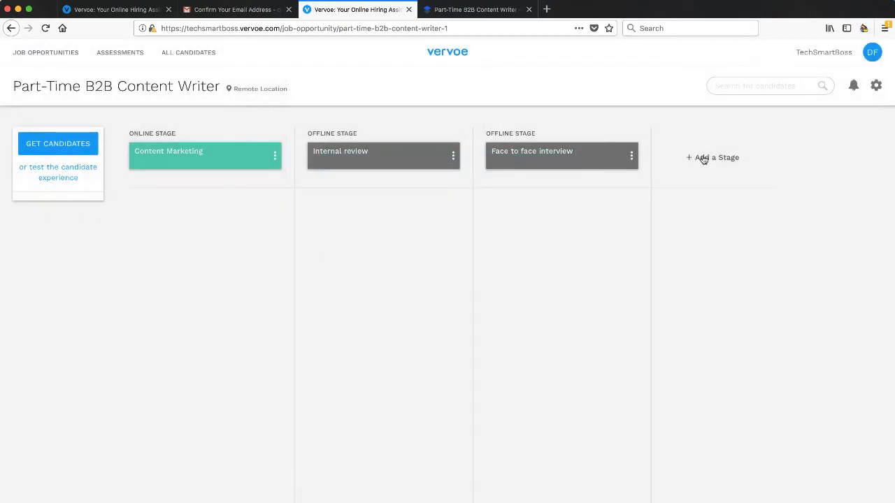
{"action": "left_click", "coordinate": [696, 160]}
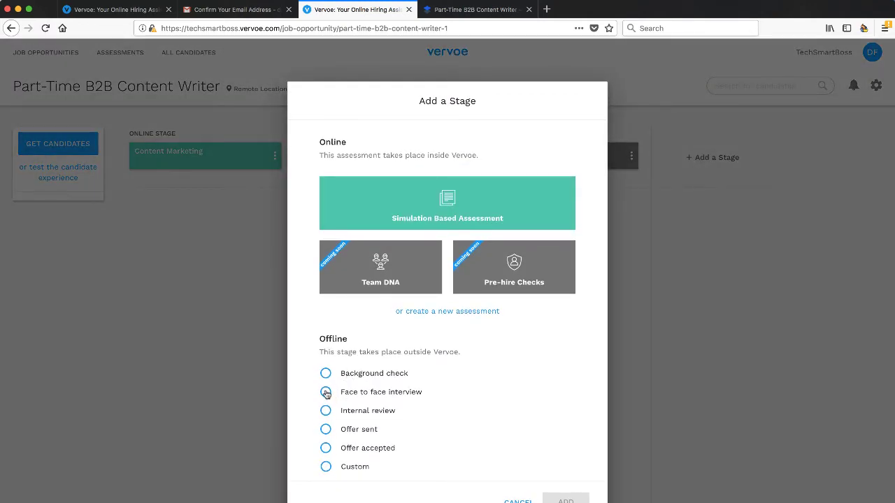
{"action": "left_click", "coordinate": [326, 468]}
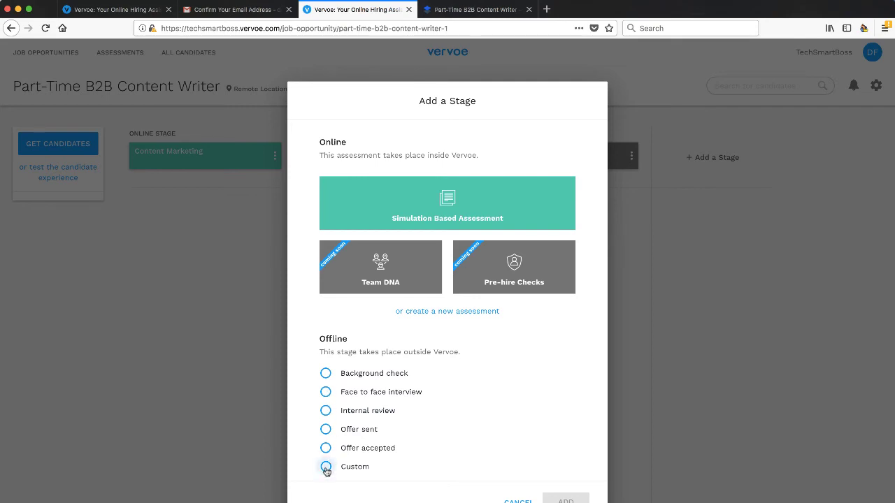
{"action": "left_click", "coordinate": [326, 373]}
{"action": "left_click", "coordinate": [564, 498]}
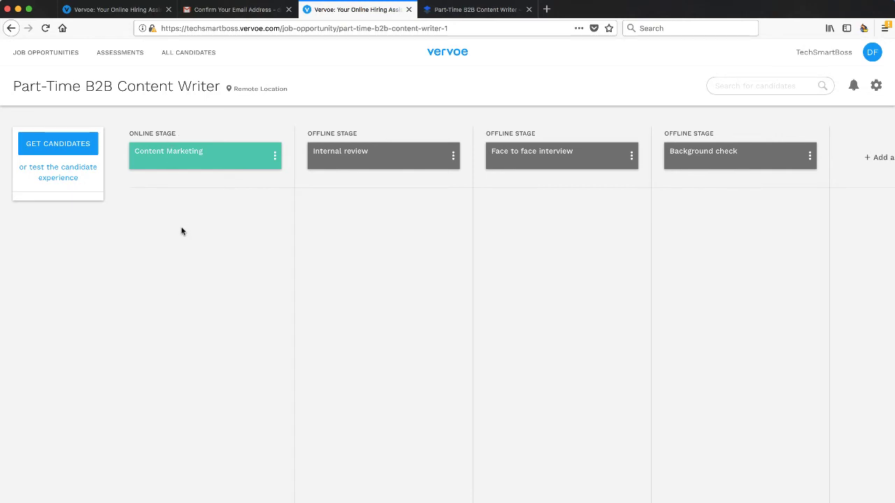
Step: Turn on 'Auto-progress Candidates who complete interview' for the Content Marketing stage
{"action": "left_click", "coordinate": [274, 157]}
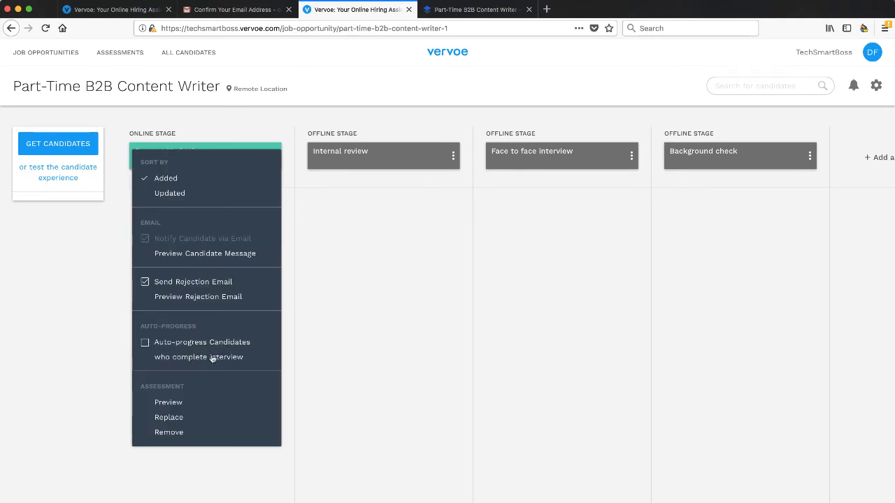
{"action": "left_click", "coordinate": [145, 342]}
{"action": "left_click", "coordinate": [145, 344]}
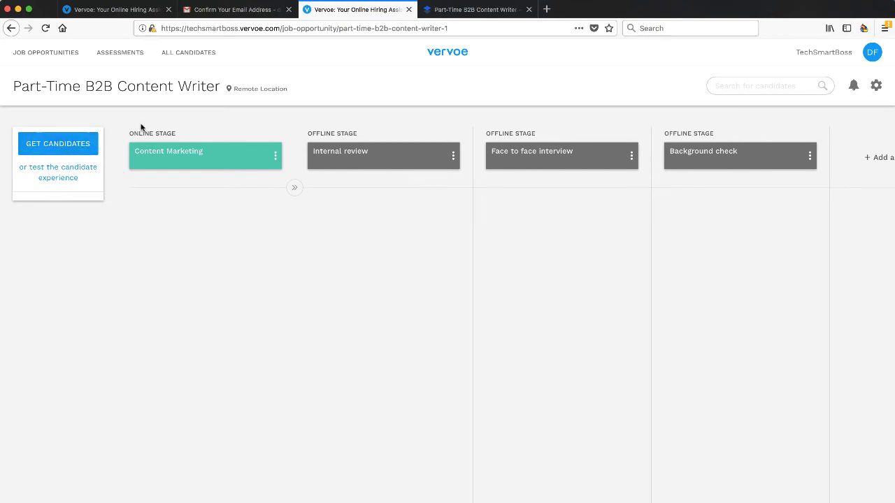
Step: Open the GET CANDIDATES dialog showing the tinyurl job link and promotion options
{"action": "left_click", "coordinate": [56, 146]}
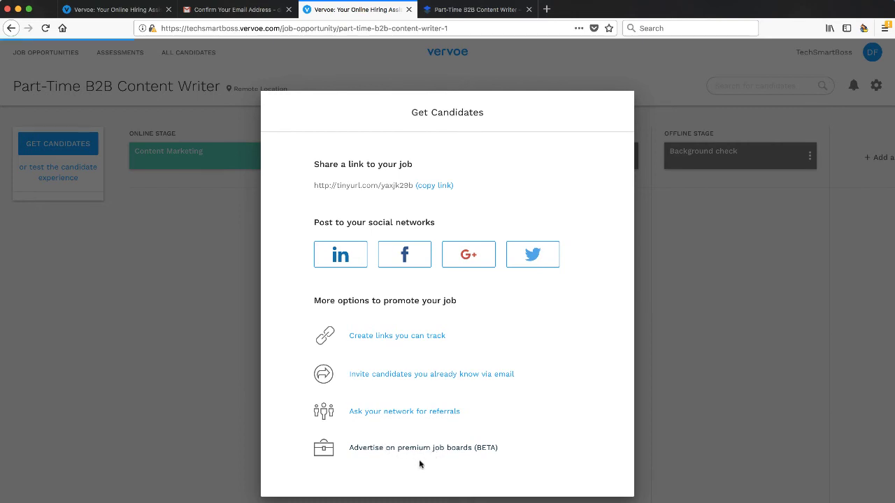
Step: Browse the inactive premium job board subscriptions in Job Boards Management, then close it
{"action": "left_click", "coordinate": [406, 450]}
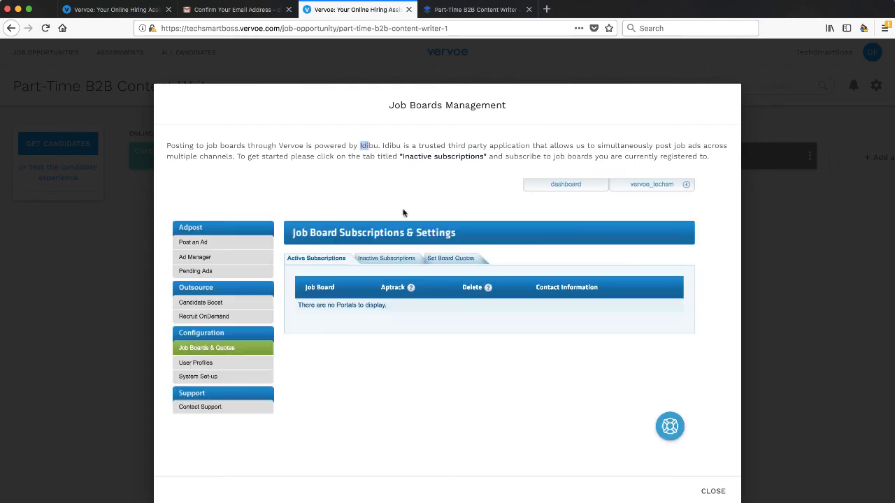
{"action": "left_click", "coordinate": [384, 258]}
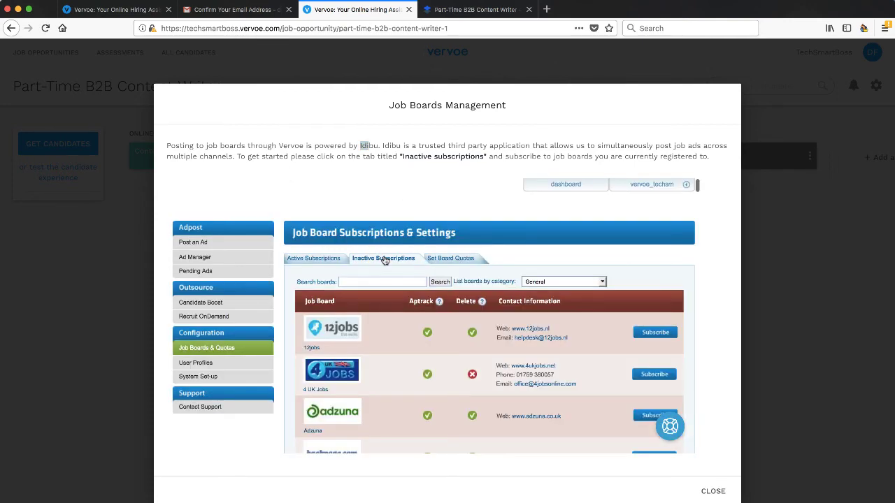
{"action": "scroll", "coordinate": [370, 381], "scroll_direction": "down", "scroll_amount": 2}
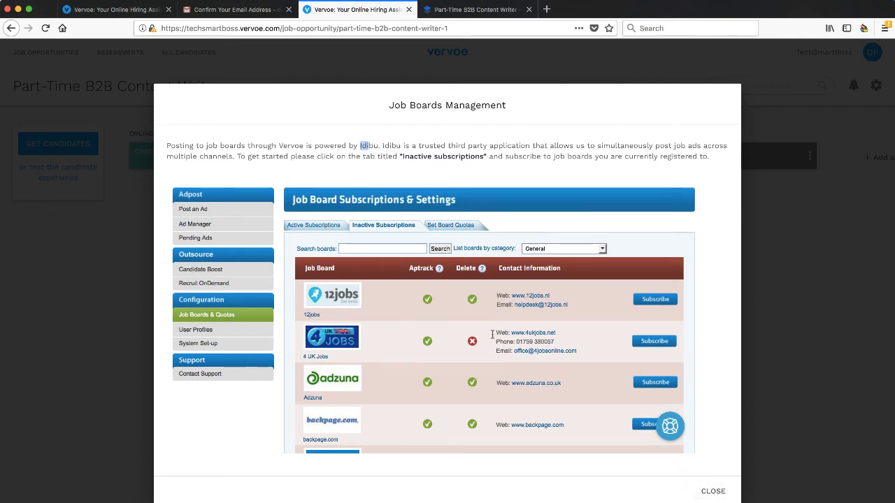
{"action": "left_click", "coordinate": [713, 492]}
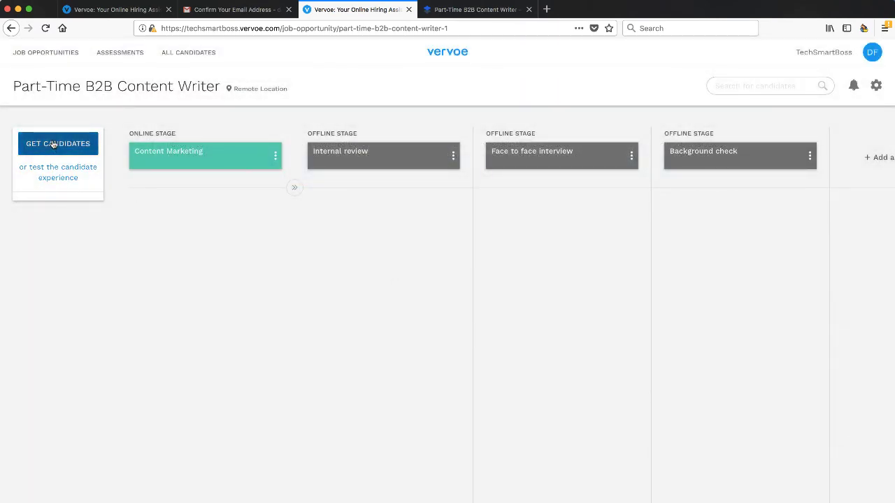
Step: Check the job's tinyurl share link, then open a new Firefox private window
{"action": "left_click", "coordinate": [51, 147]}
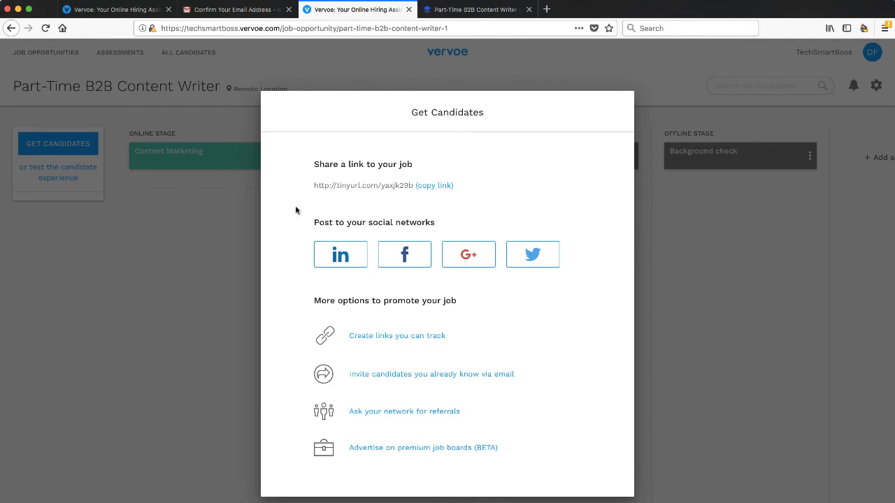
{"action": "left_click", "coordinate": [678, 251]}
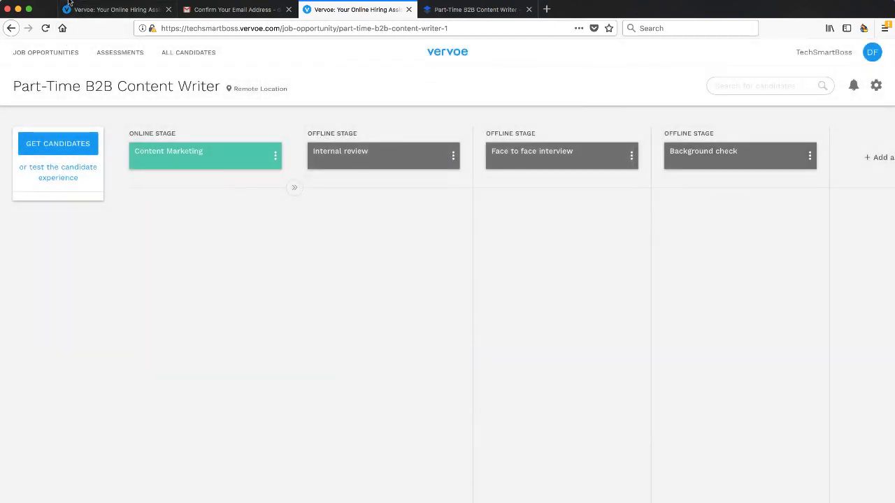
{"action": "left_click", "coordinate": [73, 2]}
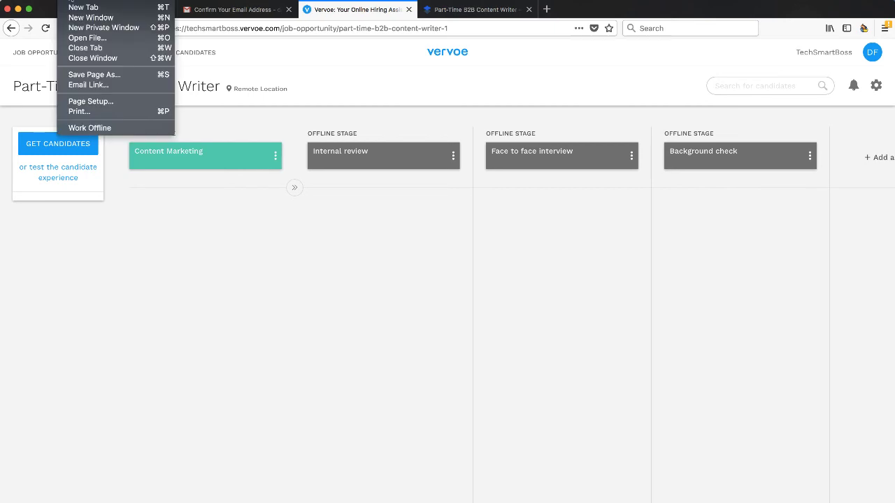
{"action": "left_click", "coordinate": [85, 28]}
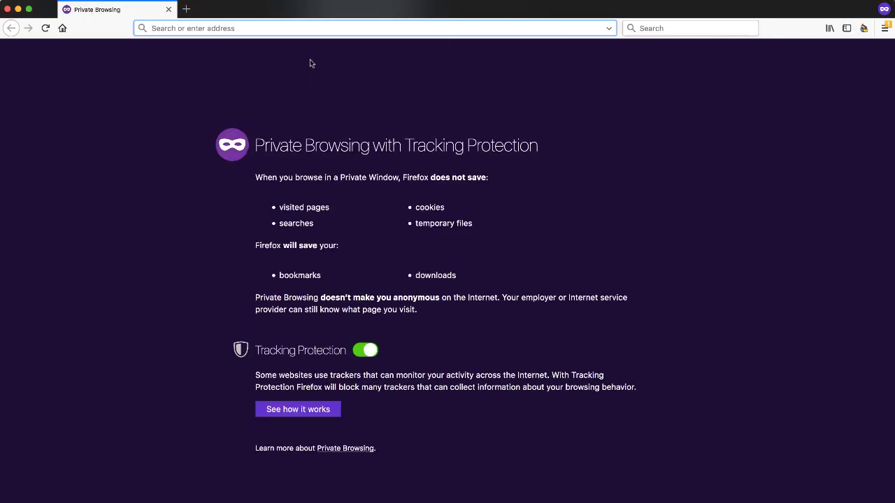
Step: Load the pasted tinyurl share link in the private window and scroll the public job page
{"action": "type", "text": "http://tinyurl.com/yaxjk29b"}
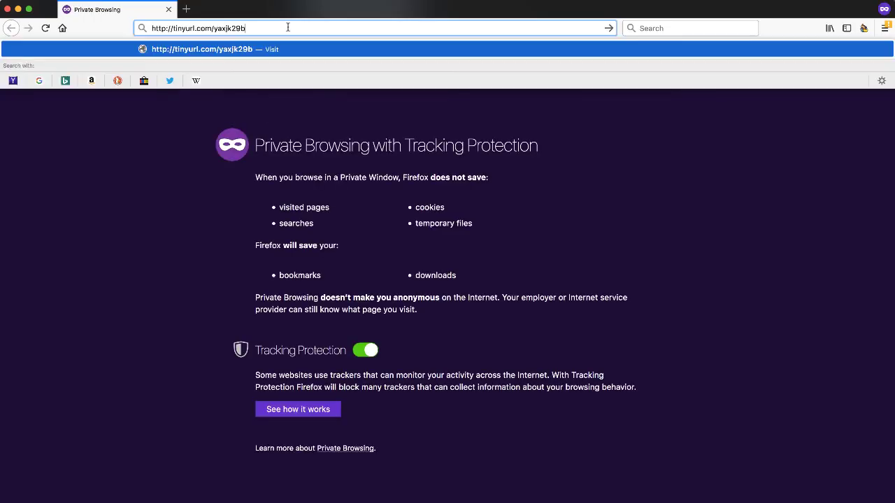
{"action": "key", "text": "Return"}
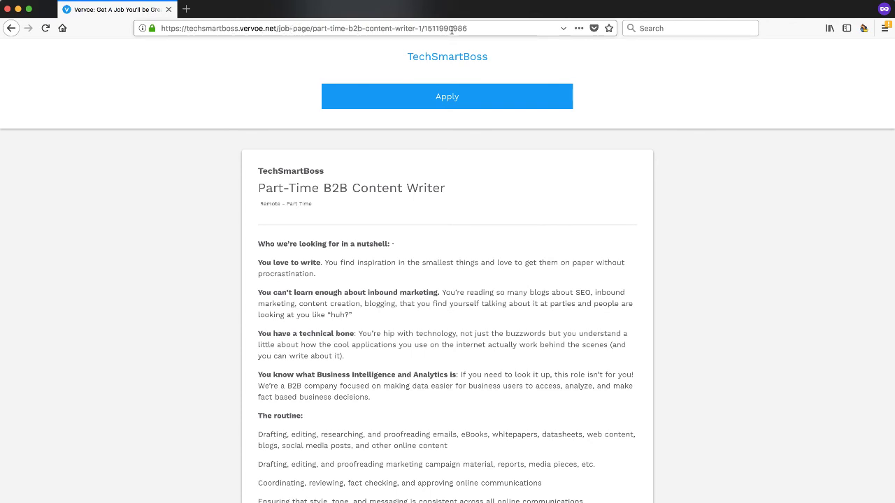
{"action": "scroll", "coordinate": [402, 204], "scroll_direction": "down", "scroll_amount": 10}
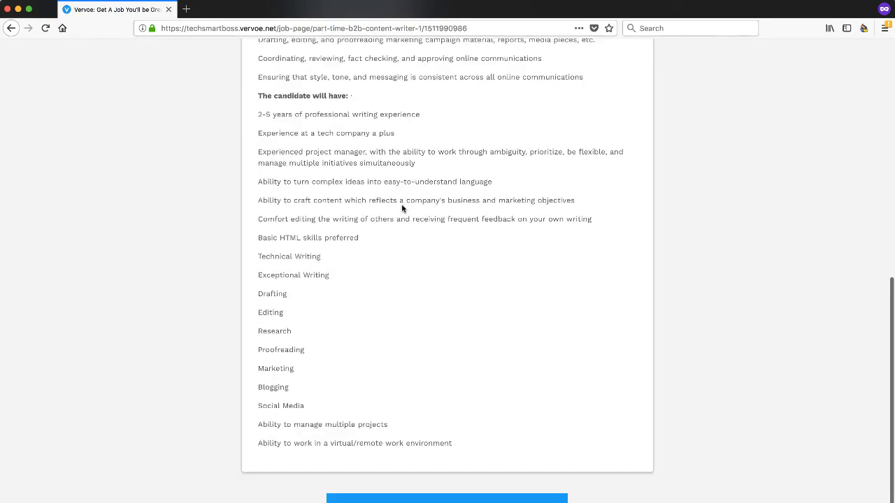
{"action": "scroll", "coordinate": [401, 203], "scroll_direction": "up", "scroll_amount": 10}
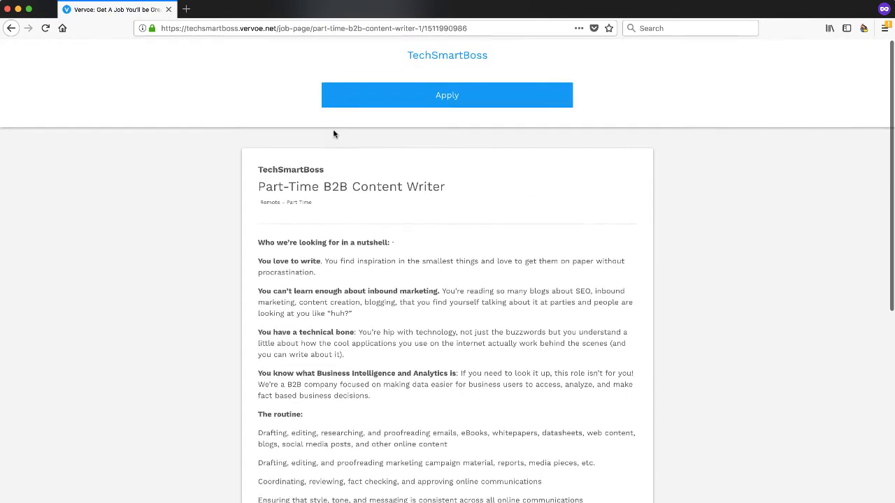
Step: Apply to the job as a candidate and advance the registration form to its password step
{"action": "left_click", "coordinate": [443, 95]}
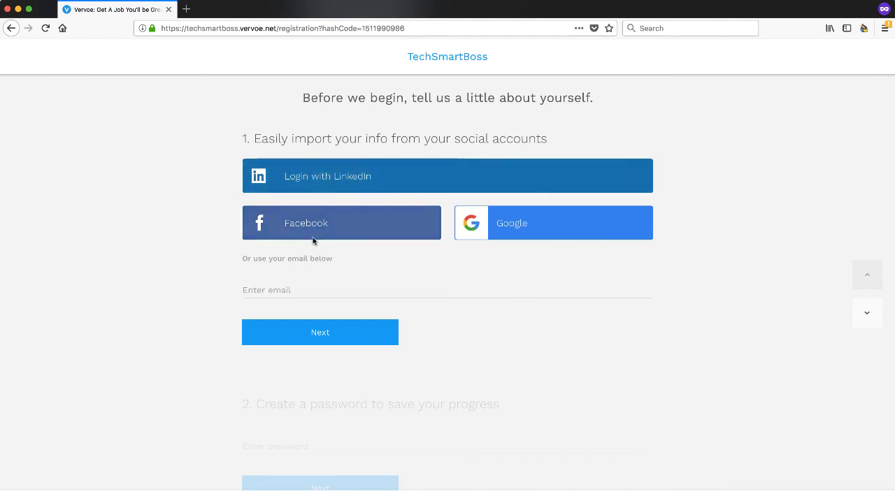
{"action": "left_click", "coordinate": [311, 332]}
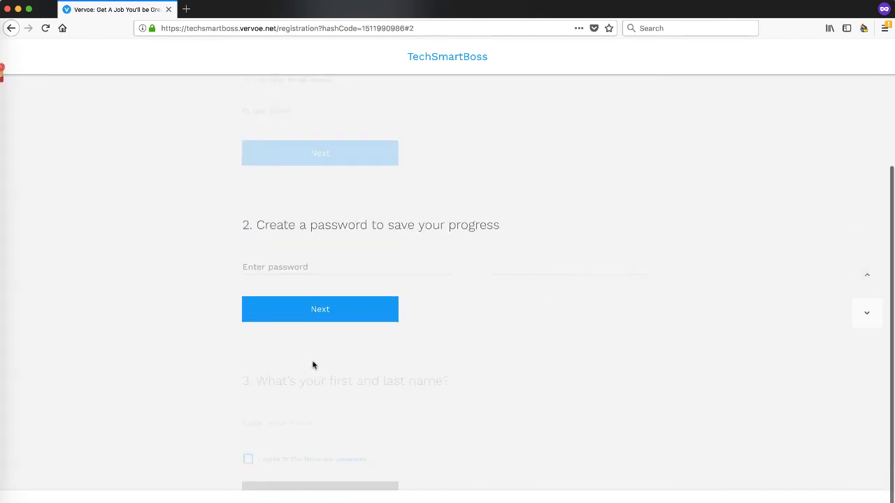
{"action": "scroll", "coordinate": [310, 199], "scroll_direction": "up", "scroll_amount": 2}
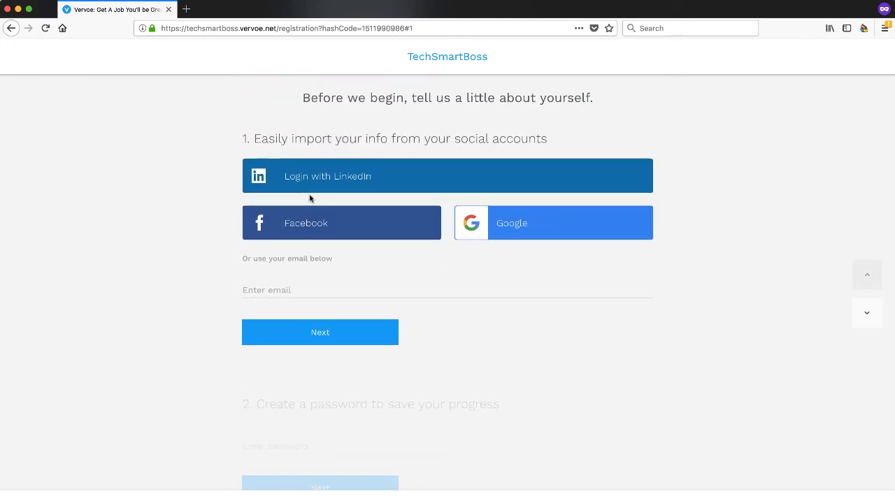
{"action": "scroll", "coordinate": [311, 273], "scroll_direction": "down", "scroll_amount": 2}
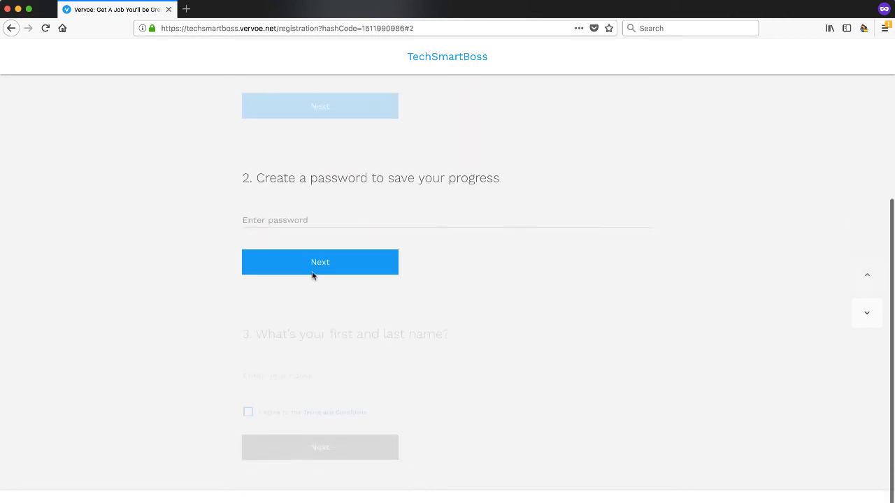
{"action": "scroll", "coordinate": [318, 278], "scroll_direction": "down", "scroll_amount": 2}
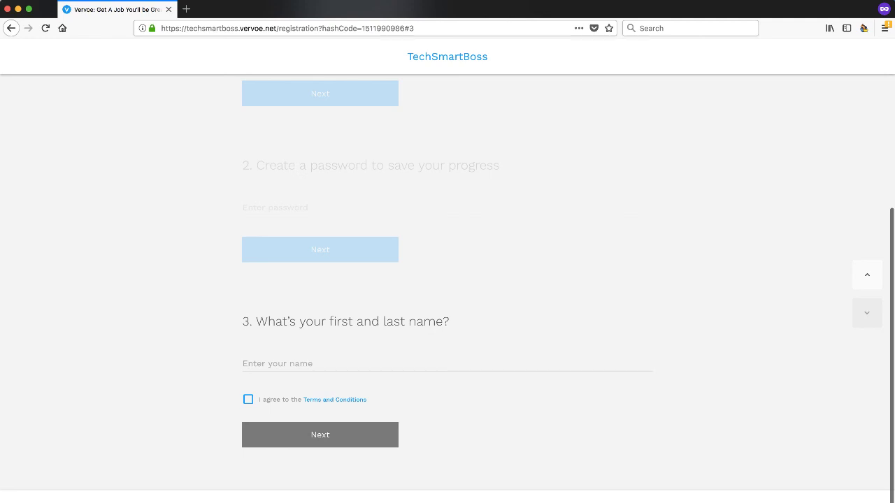
{"action": "scroll", "coordinate": [388, 348], "scroll_direction": "up", "scroll_amount": 2}
{"action": "scroll", "coordinate": [388, 347], "scroll_direction": "up", "scroll_amount": 2}
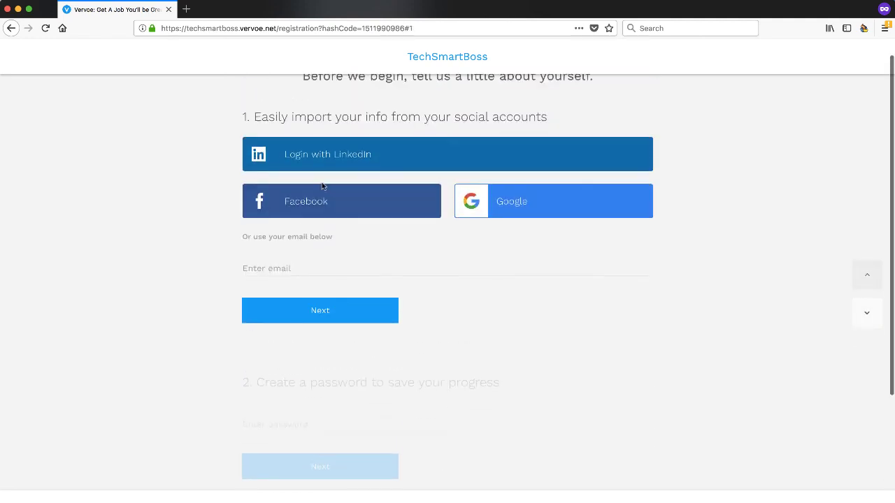
{"action": "left_click", "coordinate": [81, 3]}
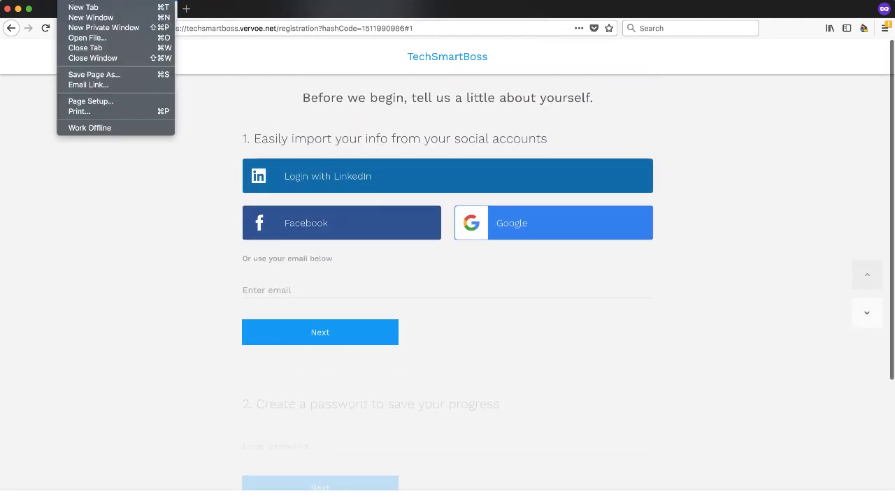
Step: Close the private window and open the Face to face interview stage's three-dot options
{"action": "left_click", "coordinate": [148, 54]}
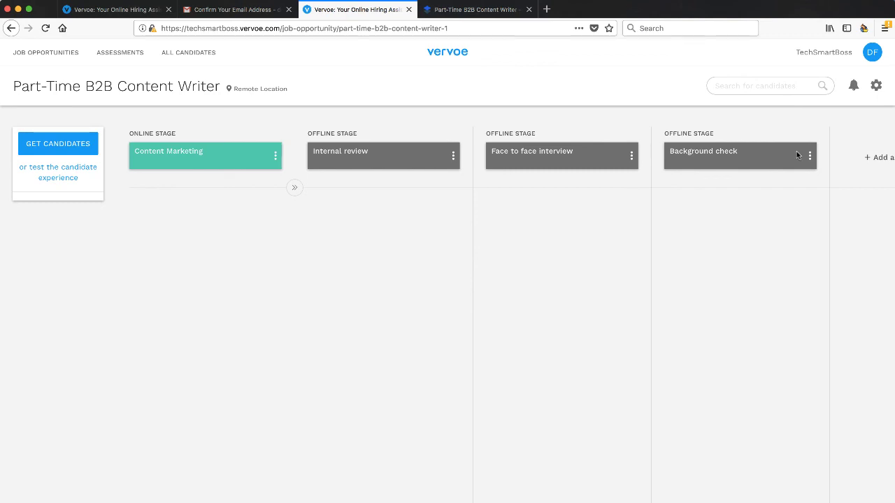
{"action": "left_click", "coordinate": [631, 159]}
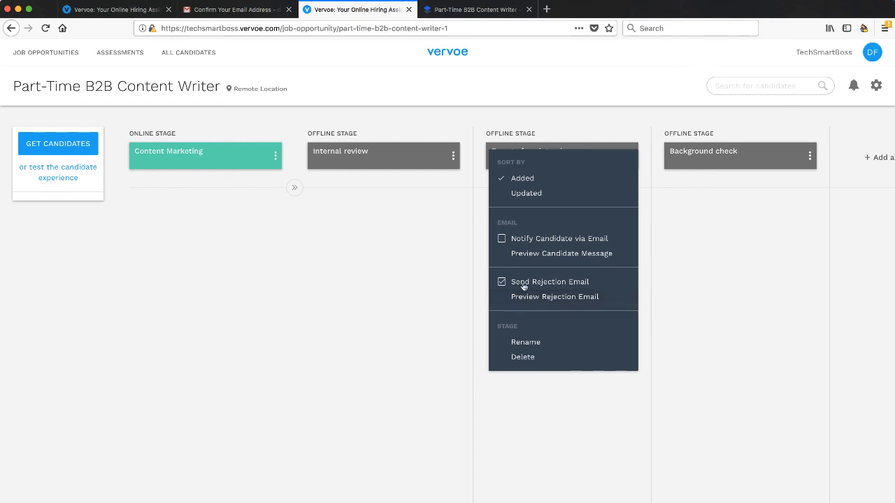
Step: Preview and scroll through the Face to face interview stage's rejection email
{"action": "left_click", "coordinate": [548, 300]}
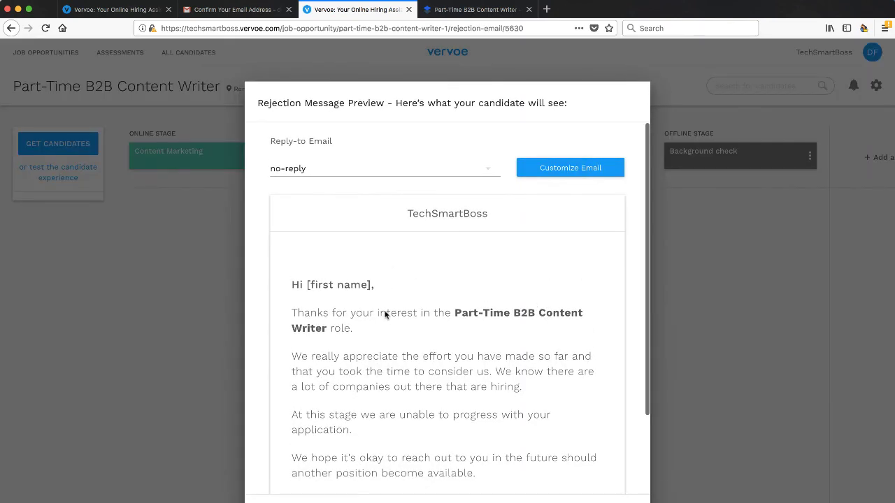
{"action": "scroll", "coordinate": [383, 370], "scroll_direction": "down", "scroll_amount": 2}
{"action": "scroll", "coordinate": [379, 370], "scroll_direction": "down", "scroll_amount": 2}
{"action": "scroll", "coordinate": [379, 370], "scroll_direction": "up", "scroll_amount": 4}
{"action": "key", "text": "Escape"}
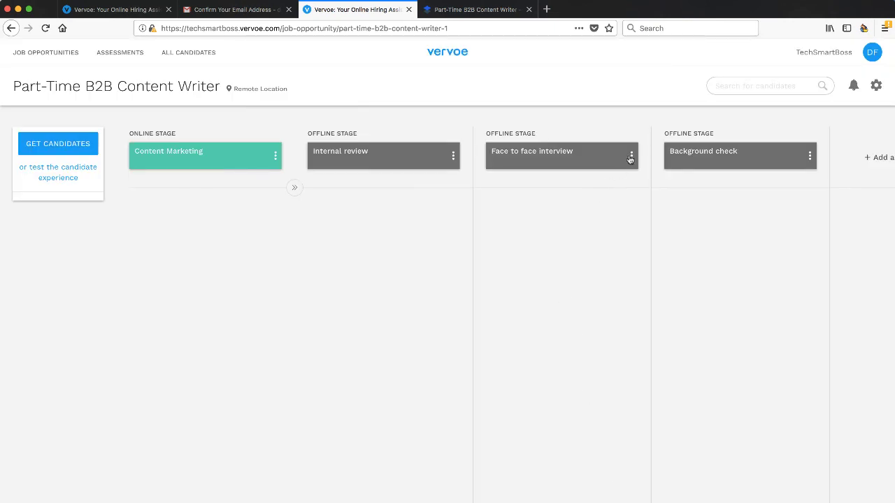
Step: Preview the 'You've progressed to the next stage - Face to face interview' candidate message
{"action": "left_click", "coordinate": [631, 156]}
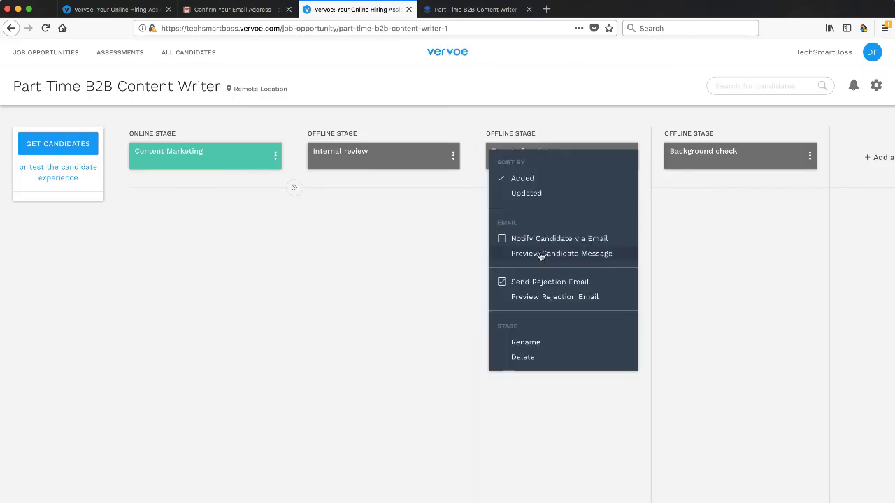
{"action": "left_click", "coordinate": [539, 254]}
{"action": "scroll", "coordinate": [386, 400], "scroll_direction": "down", "scroll_amount": 2}
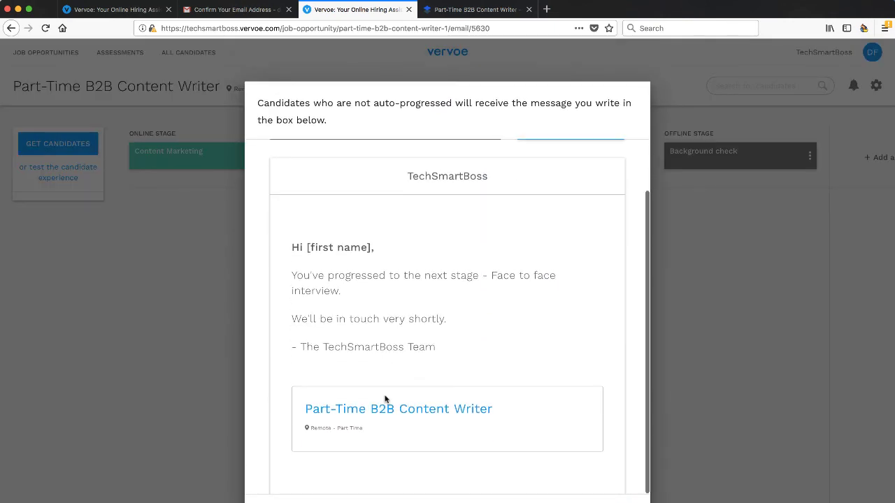
{"action": "scroll", "coordinate": [387, 400], "scroll_direction": "up", "scroll_amount": 1}
{"action": "scroll", "coordinate": [579, 351], "scroll_direction": "up", "scroll_amount": 1}
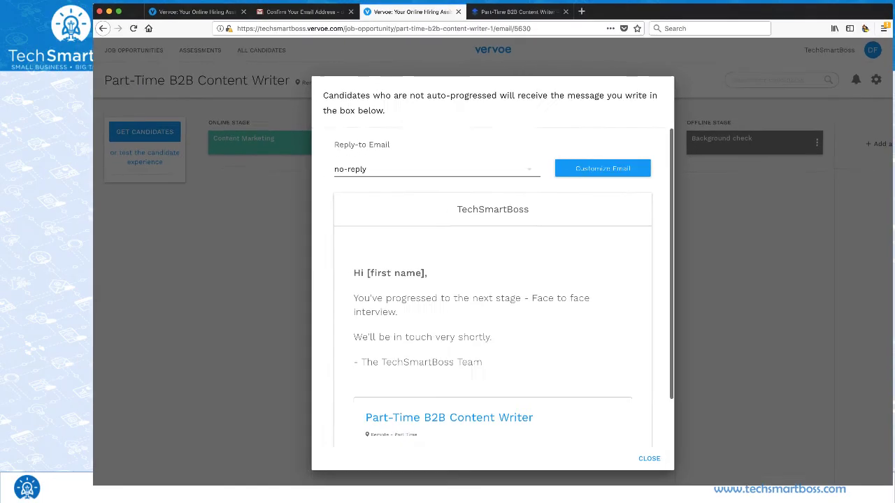